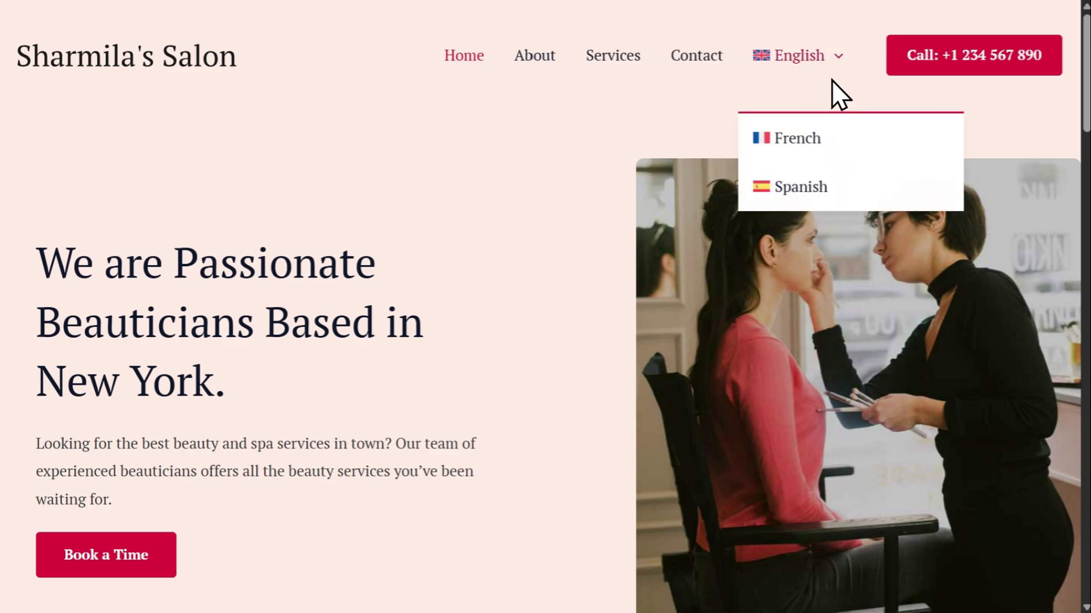
Step: Switch the salon homepage to Spanish, then to French, from the header language dropdown
left_click(819, 176)
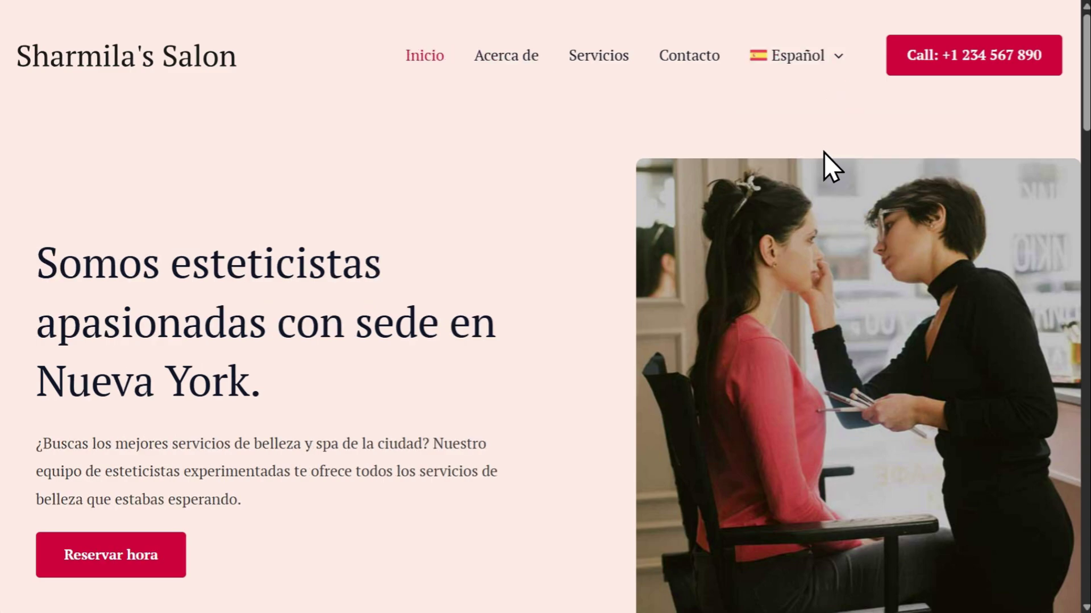
left_click(816, 187)
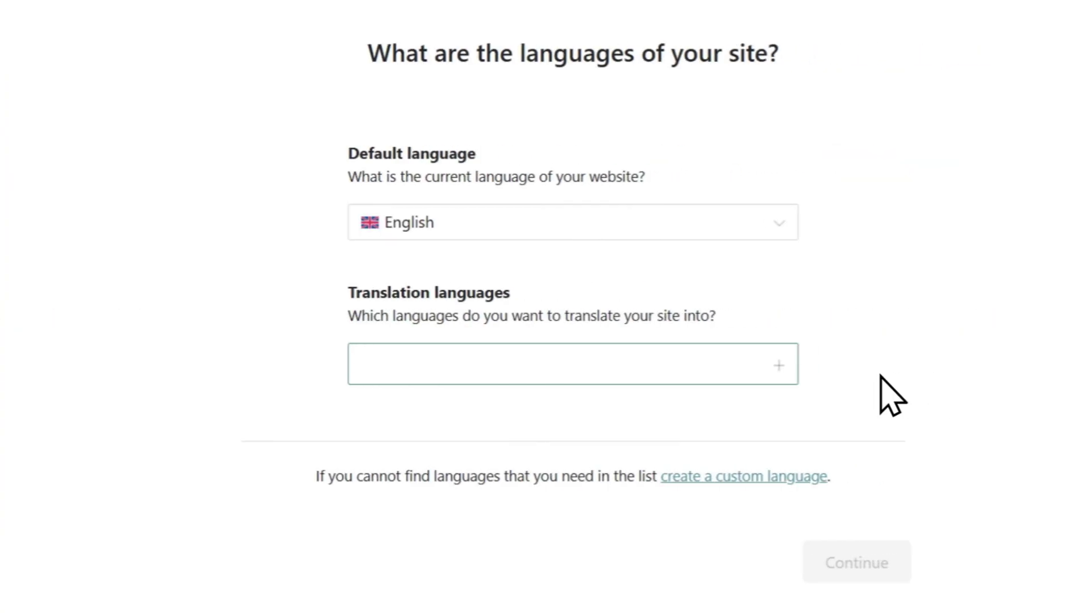
Step: Add Spanish, French and Portuguese (Brazil) as WPML translation languages
type("span")
key("Return")
type("f")
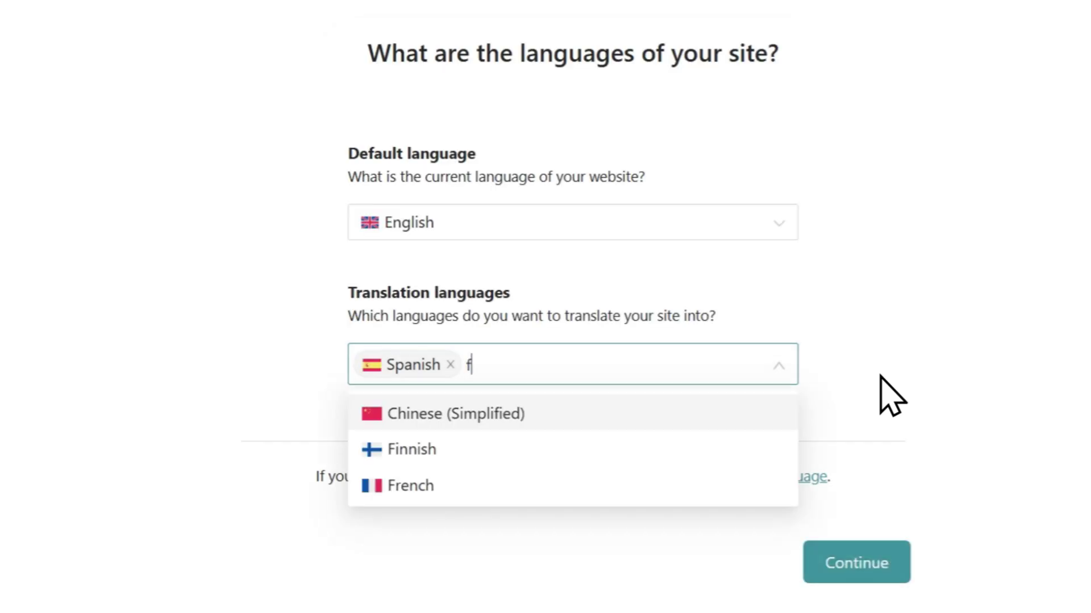
type("re")
key("Return")
type("port")
key("Return")
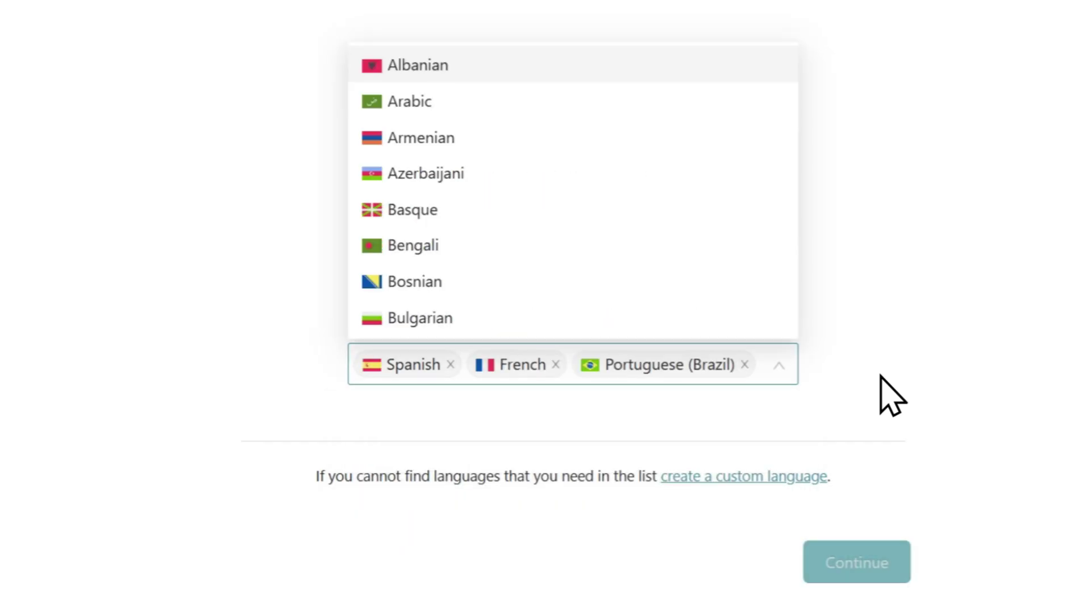
type("jap")
key("BackSpace")
key("BackSpace")
key("BackSpace")
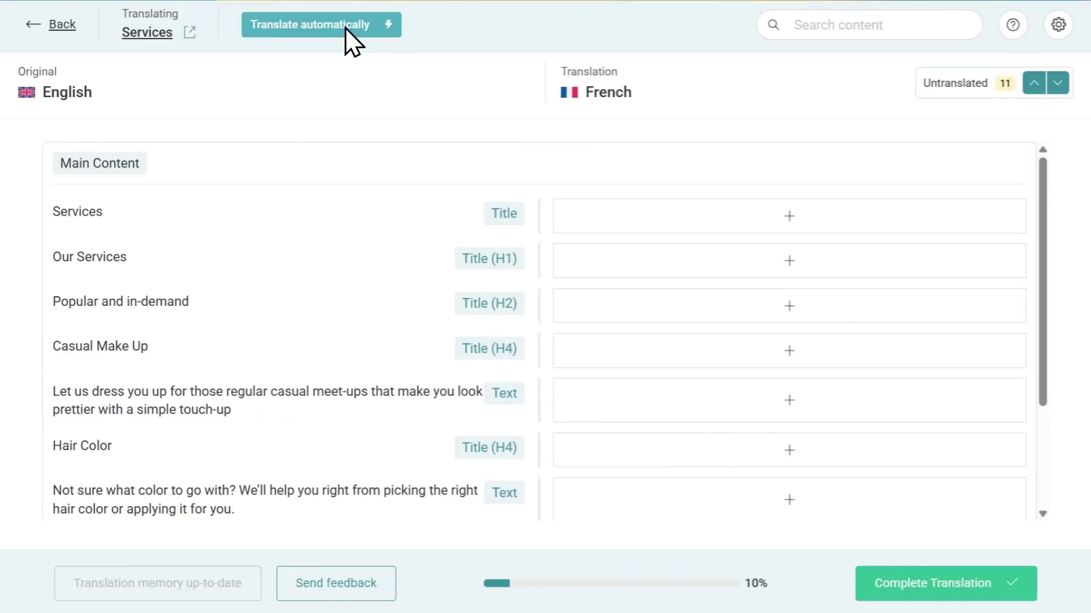
Step: Auto-translate the Services page into French, then search the web for wpml.org
left_click(346, 27)
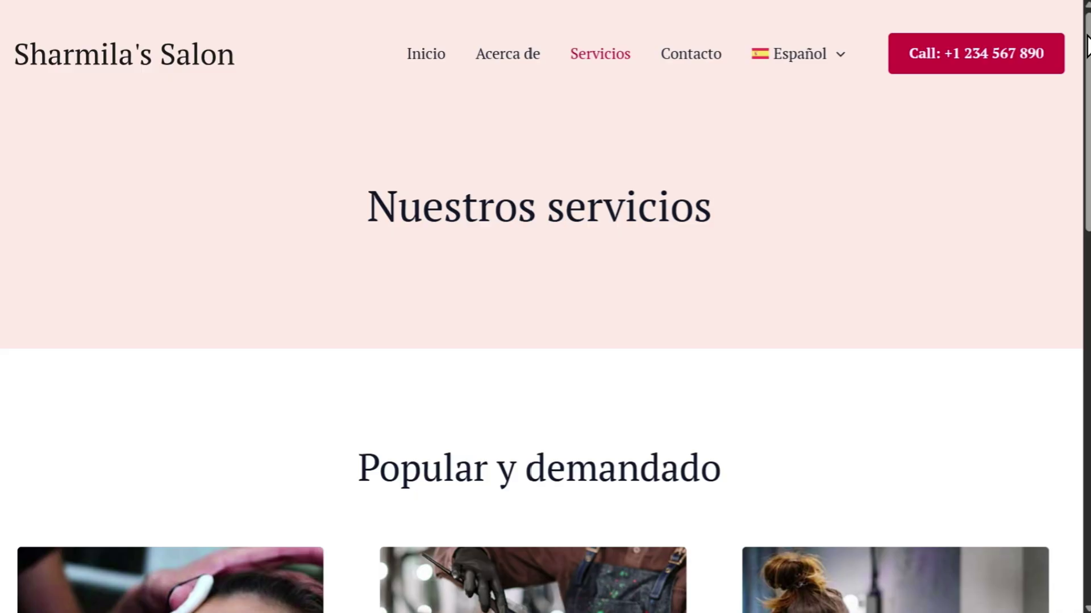
scroll(1086, 93, "down", 3)
left_click_drag(1087, 94, 1078, 256)
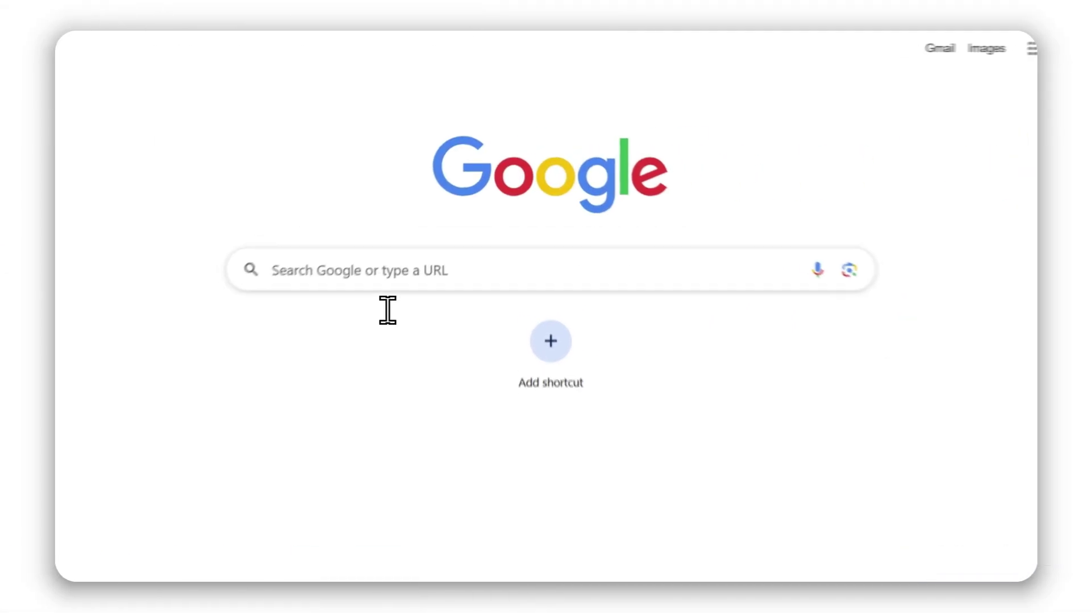
left_click(355, 327)
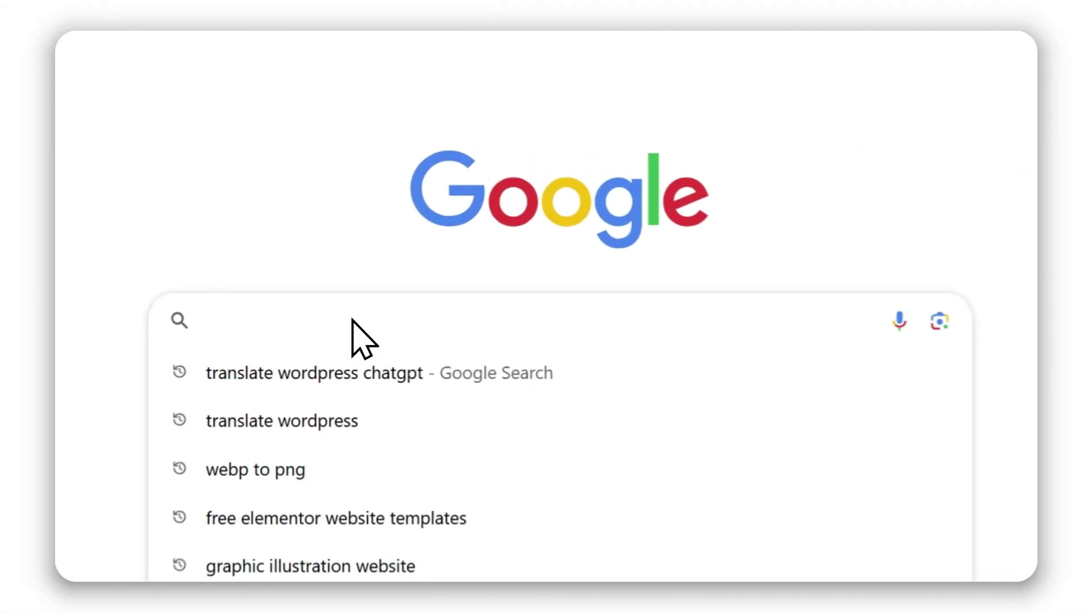
type("wpml.org")
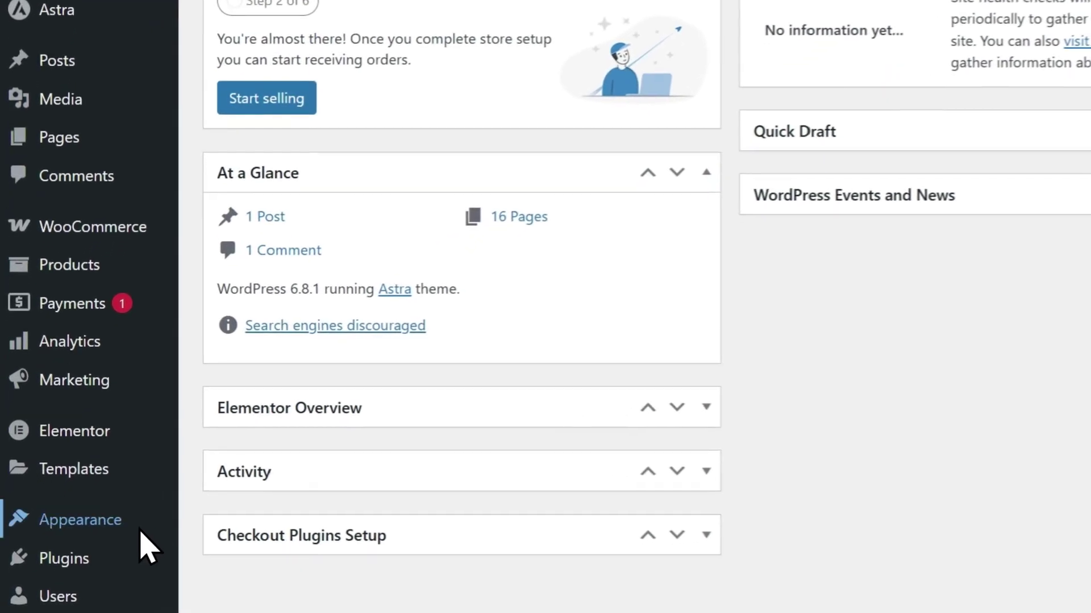
Step: Upload and install wpml.zip from Add Plugin, then activate the WPML plugin
mouse_move(143, 555)
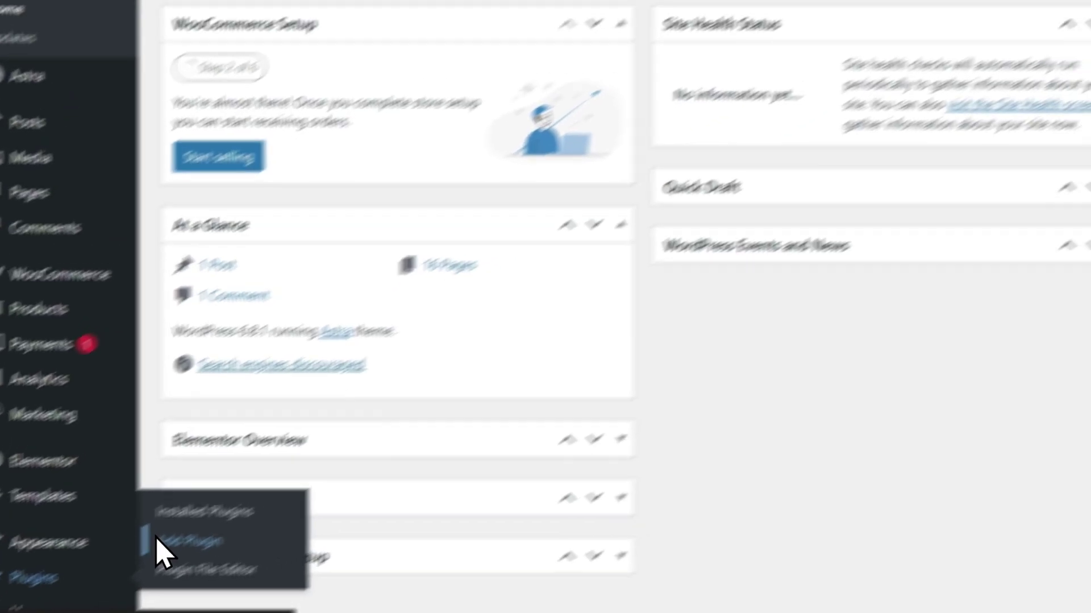
left_click(162, 539)
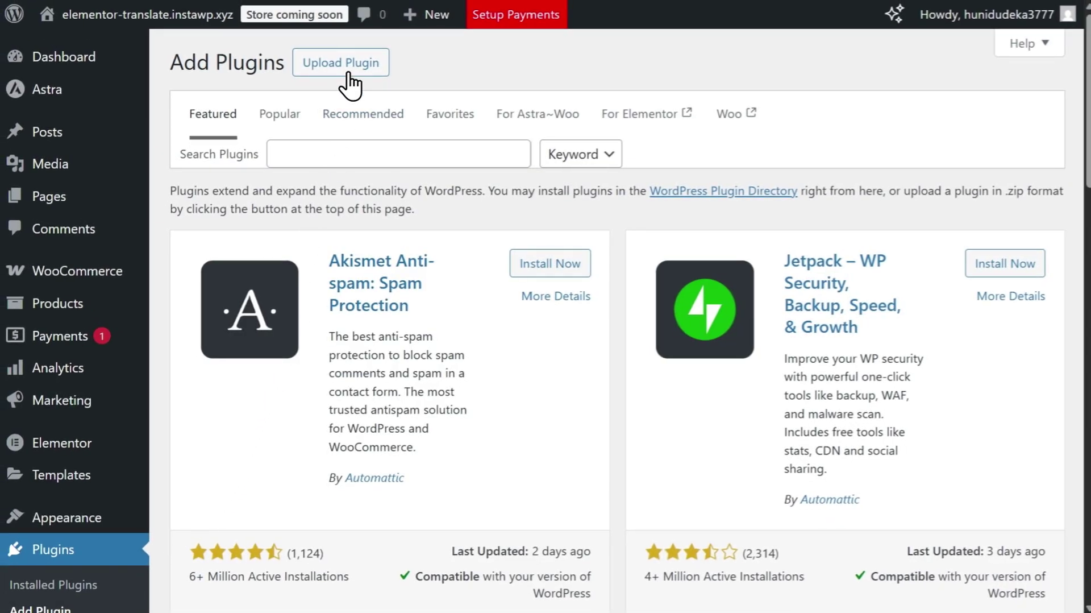
left_click(341, 63)
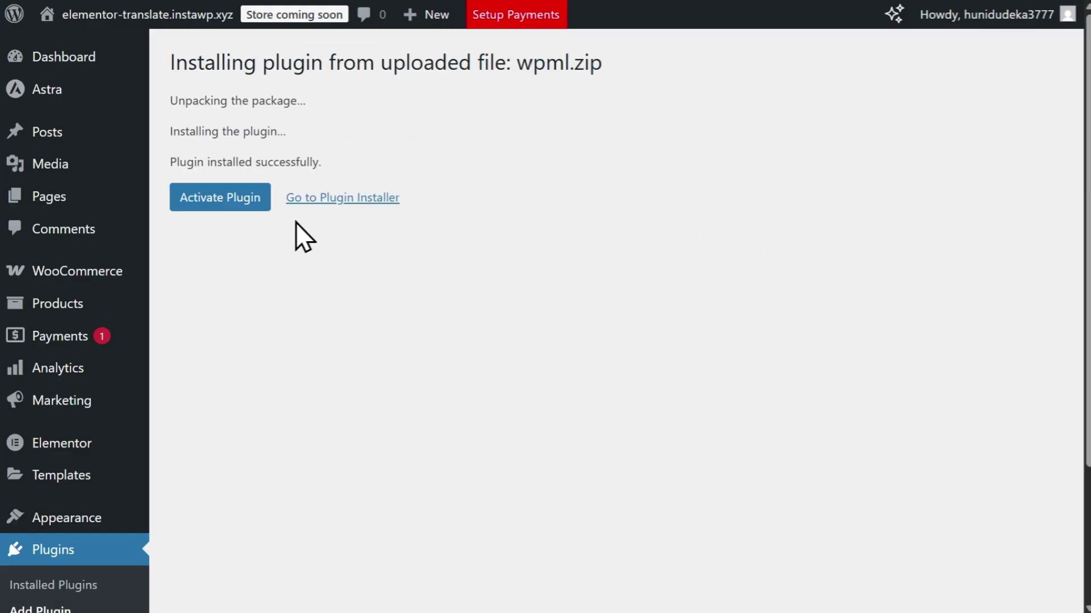
left_click(211, 205)
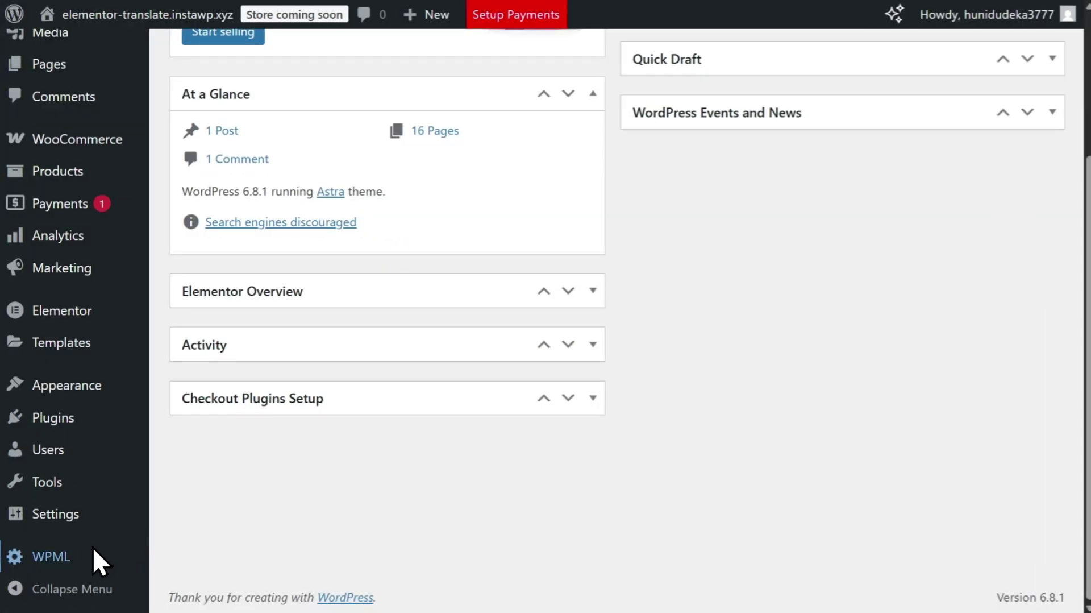
Step: Start the WPML setup wizard and add Spanish as a translation language
mouse_move(123, 548)
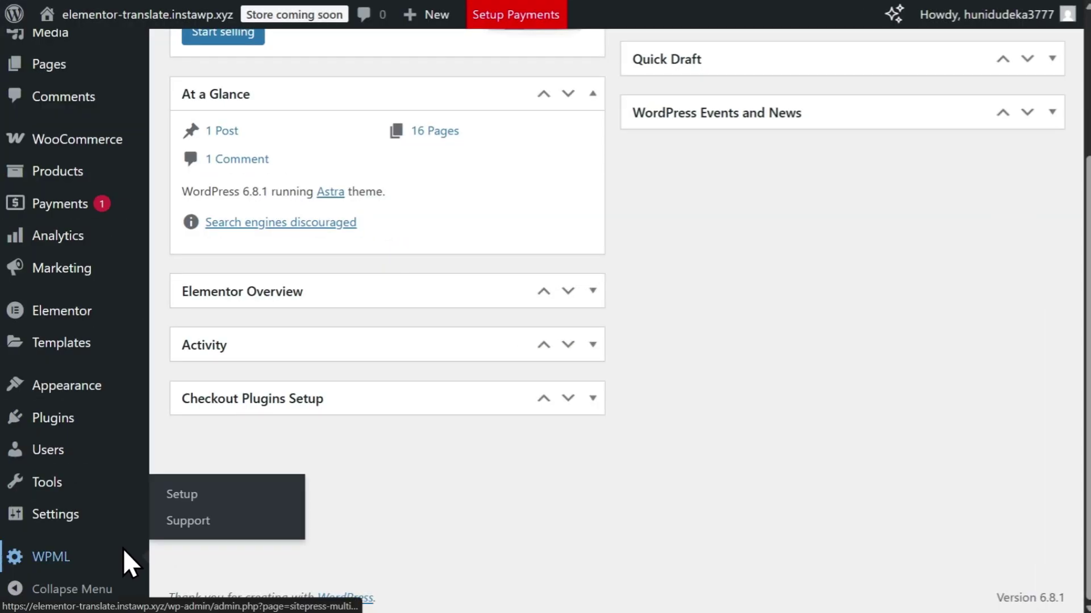
left_click(193, 499)
left_click(430, 538)
type("spa")
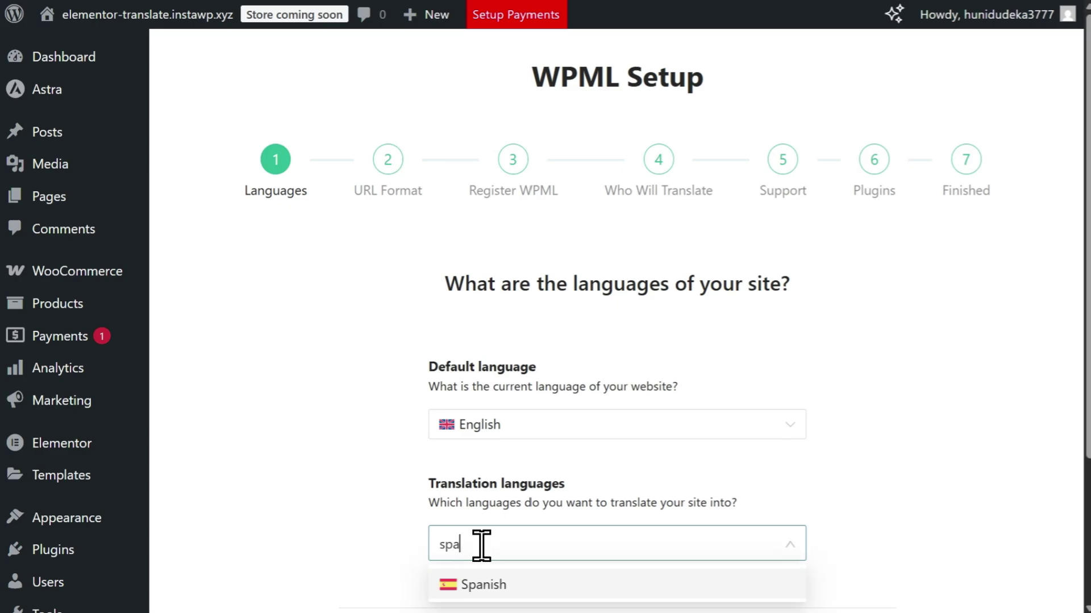
left_click(499, 583)
type("fre")
key("BackSpace")
key("BackSpace")
key("BackSpace")
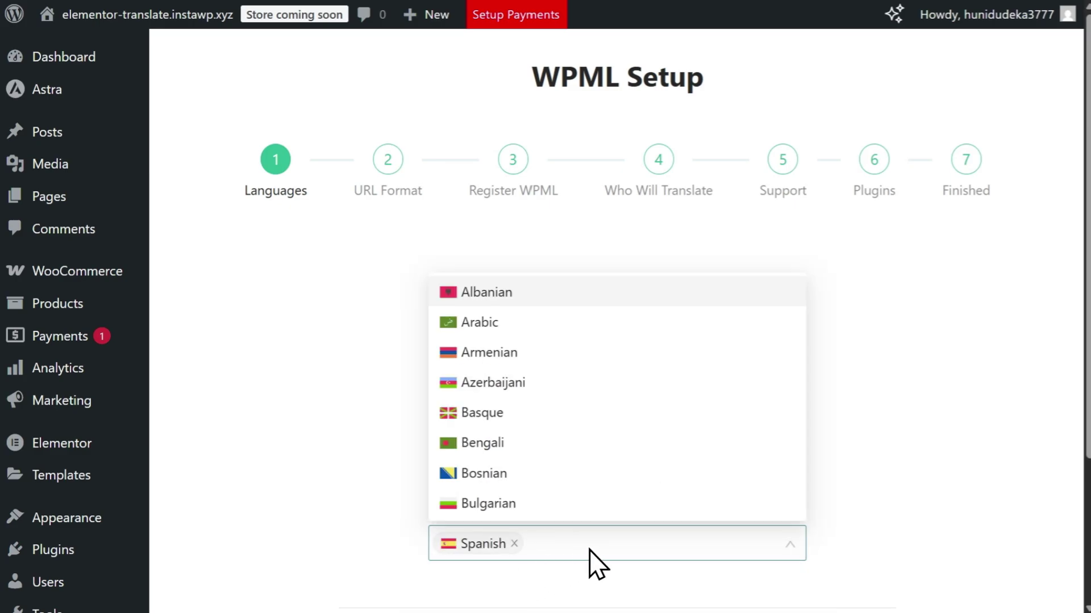
left_click(873, 541)
scroll(873, 541, "down", 3)
Step: Continue through URL format, register with the site key, translators and support, install recommended plugins, and finish
left_click(868, 543)
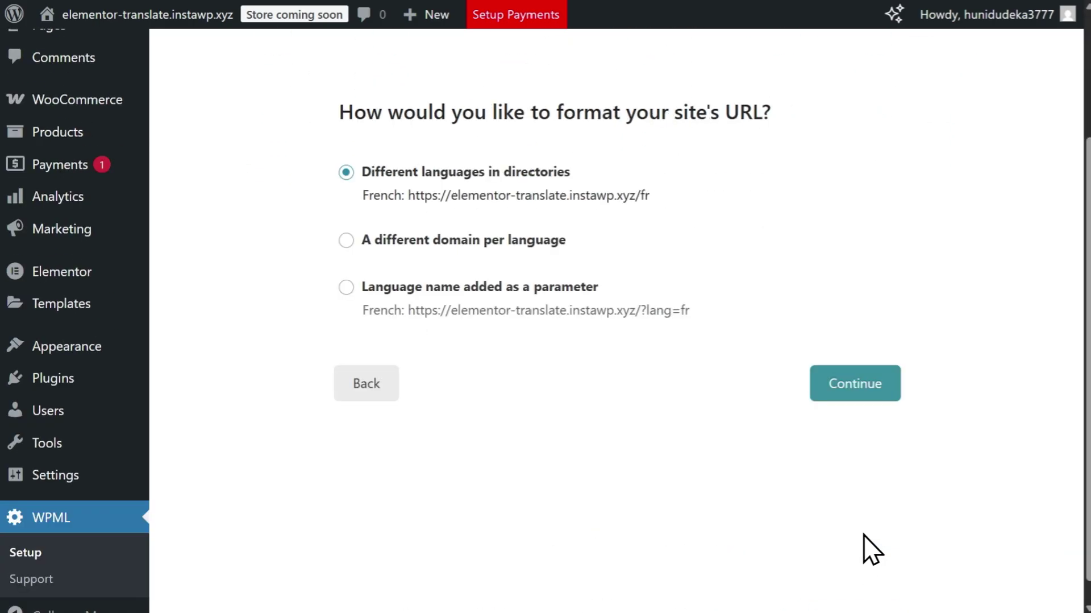
left_click(862, 386)
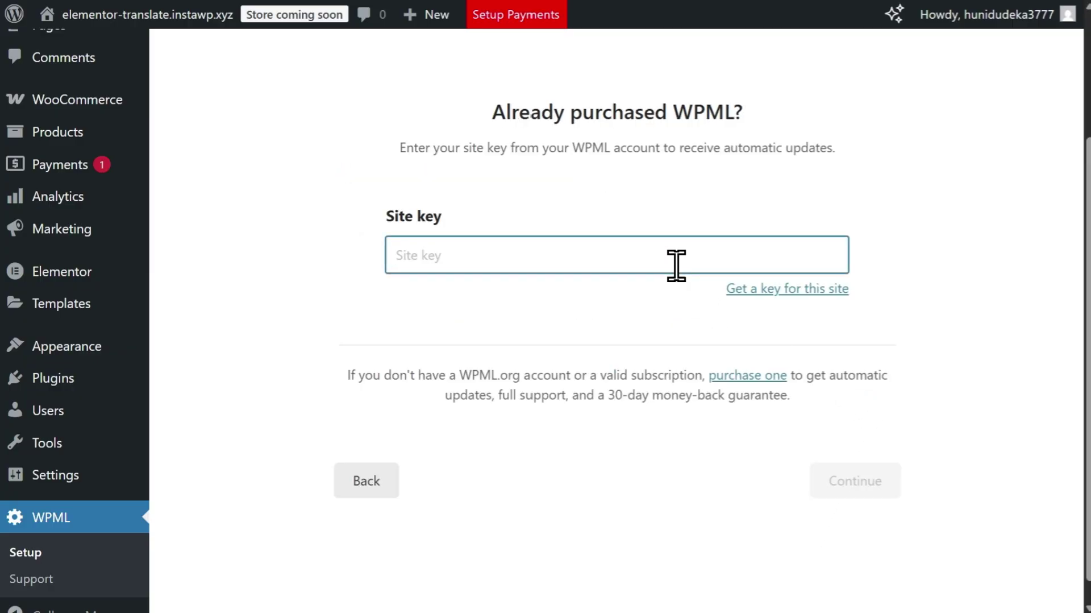
left_click(824, 468)
left_click(847, 352)
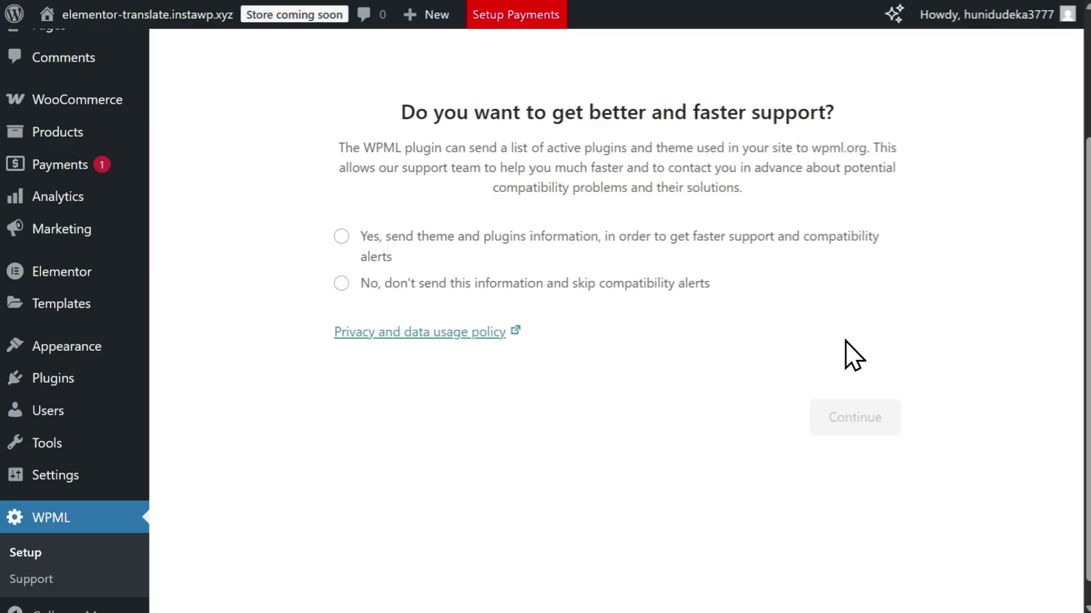
left_click(855, 416)
left_click(837, 585)
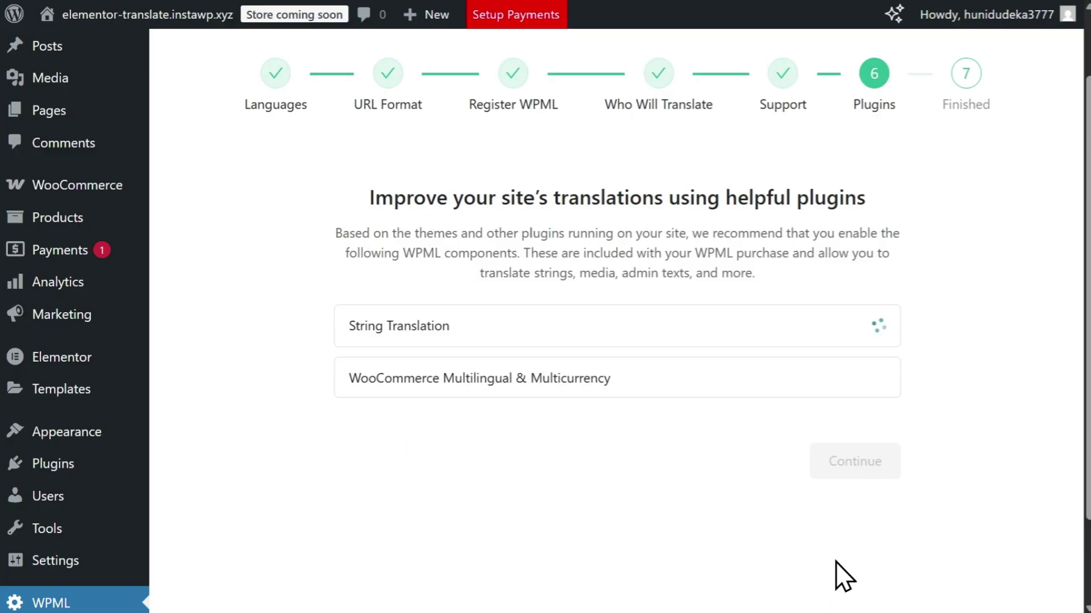
left_click(852, 463)
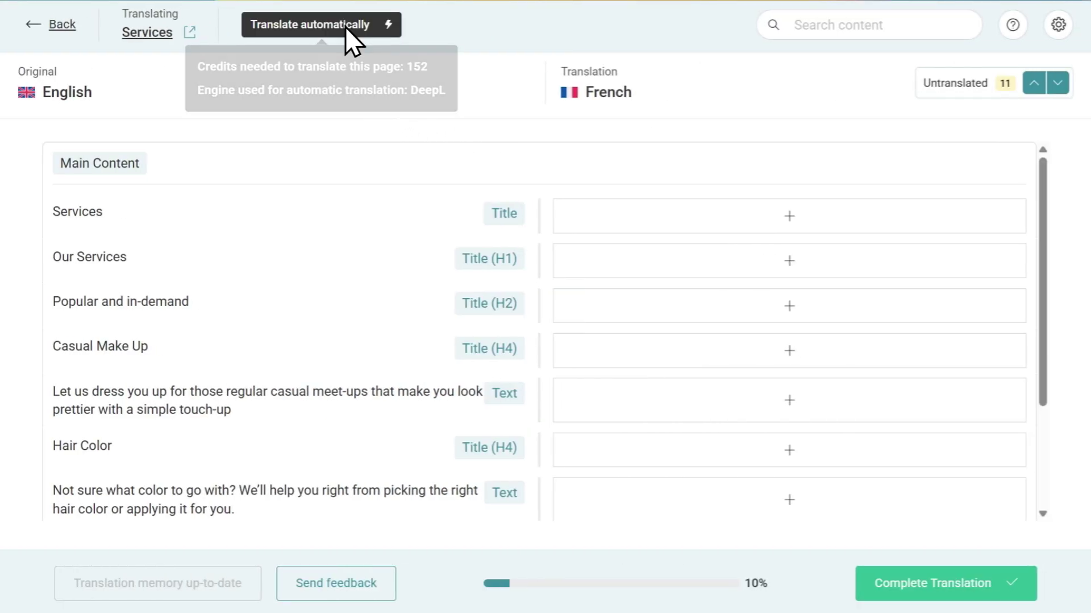
Step: Fill the Services page's French fields using Translate automatically in the Translation Editor
left_click(346, 26)
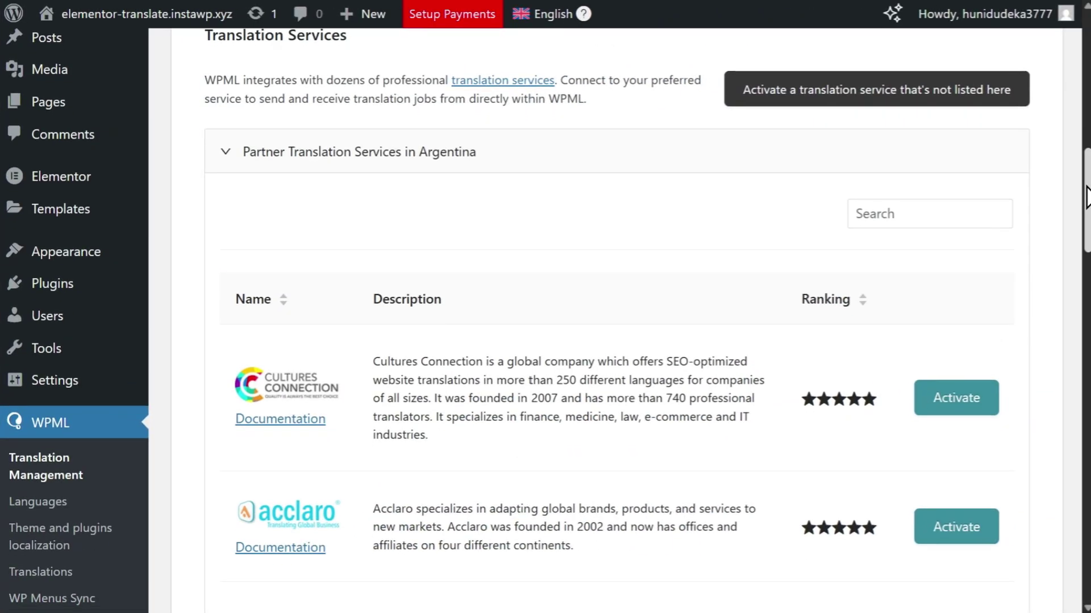
scroll(1087, 253, "down", 5)
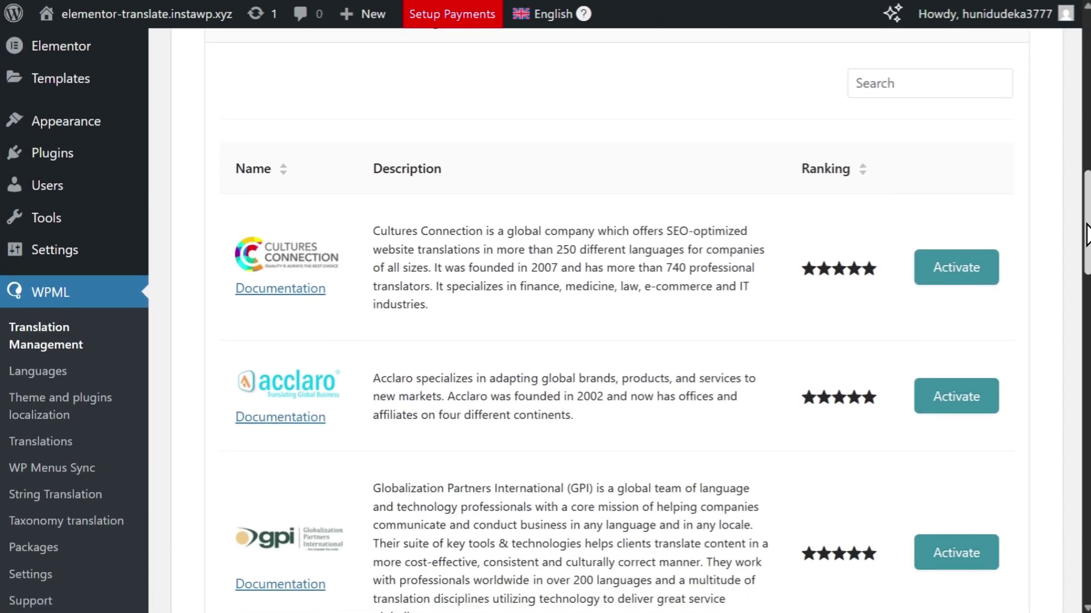
Step: Scroll through the Translation Services list of partners like Cultures Connection, Acclaro and GPI
scroll(1087, 253, "down", 6)
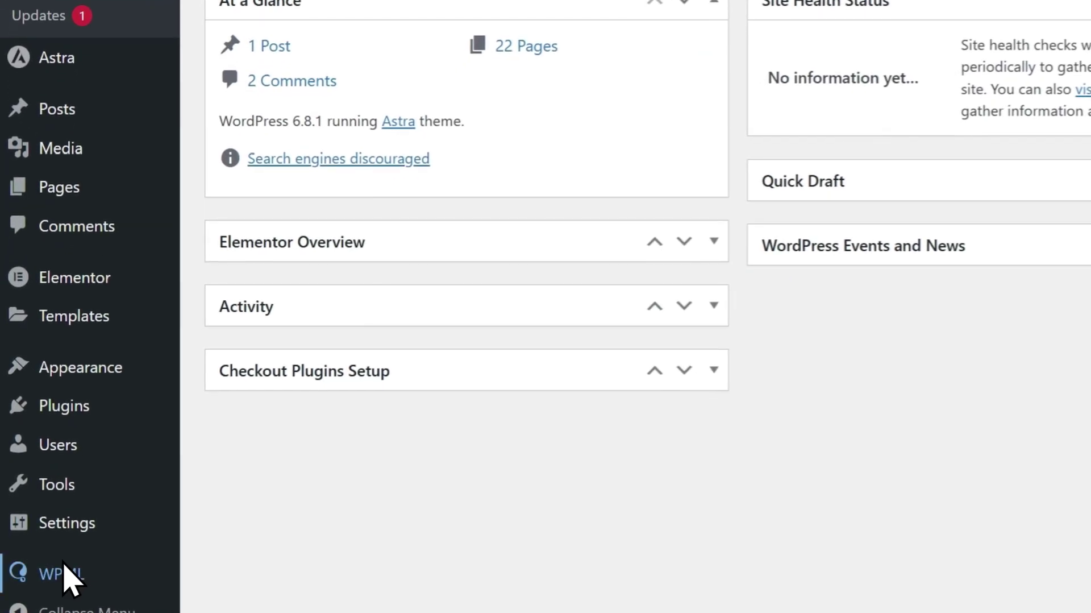
Step: In WPML Settings, move WPML AI above DeepL as the default engine and save
mouse_move(64, 573)
left_click(221, 504)
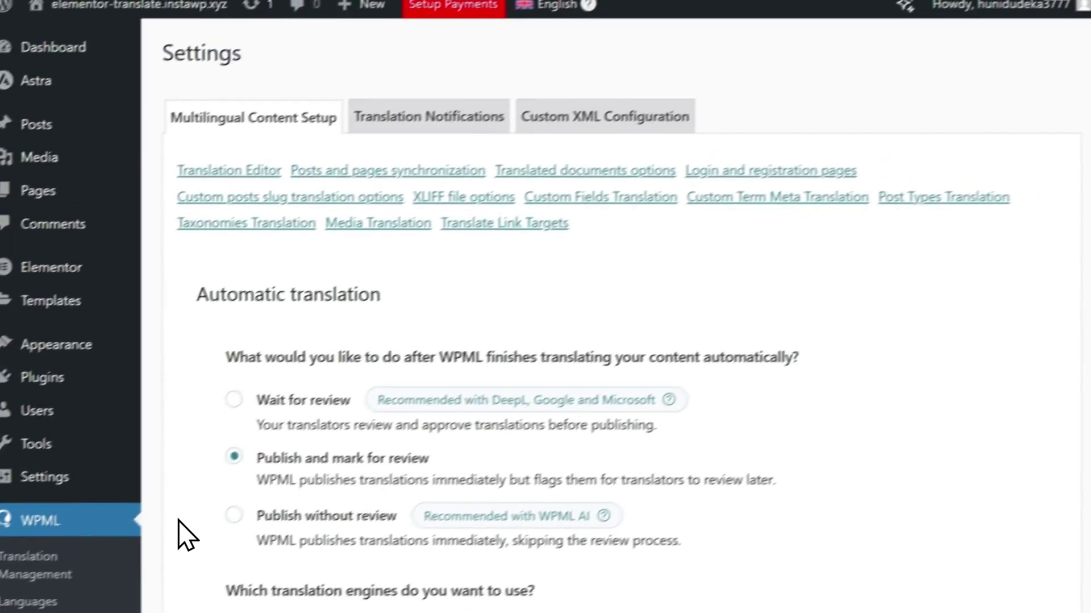
scroll(186, 516, "down", 9)
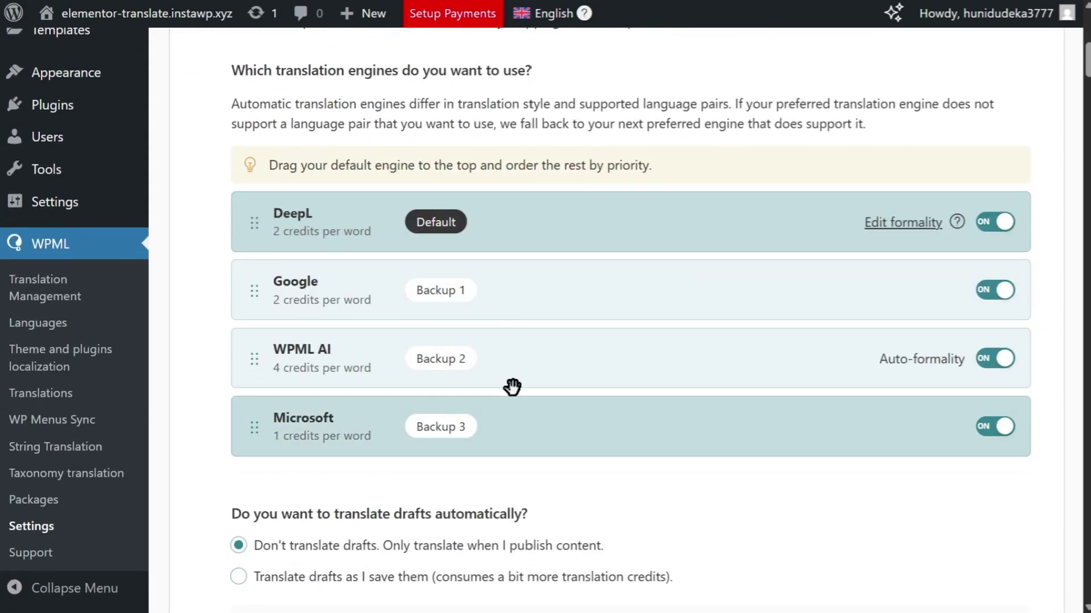
left_click_drag(512, 387, 524, 235)
scroll(524, 234, "down", 3)
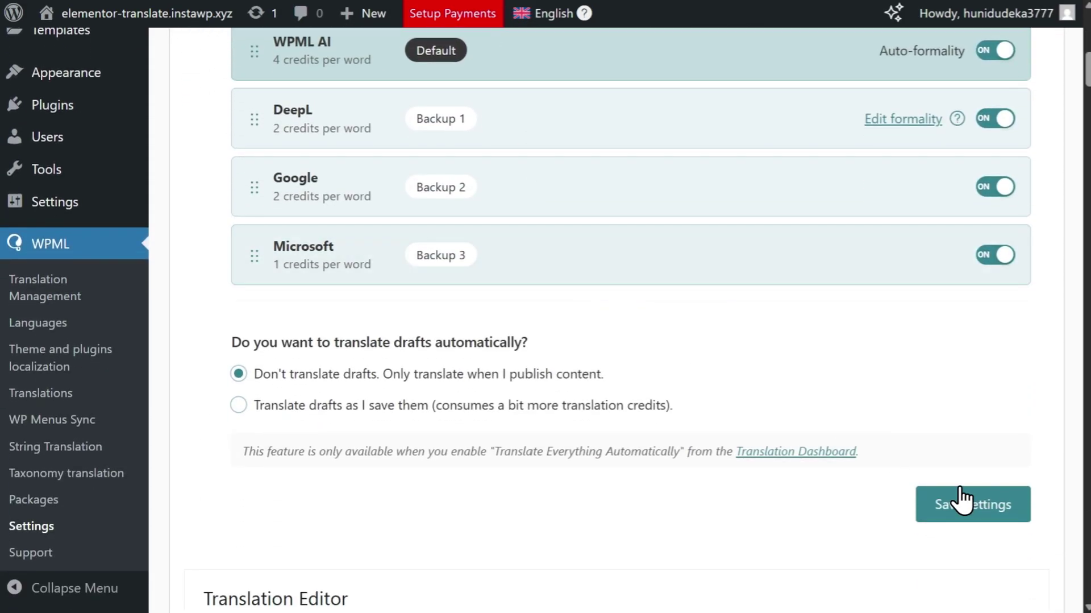
left_click(962, 498)
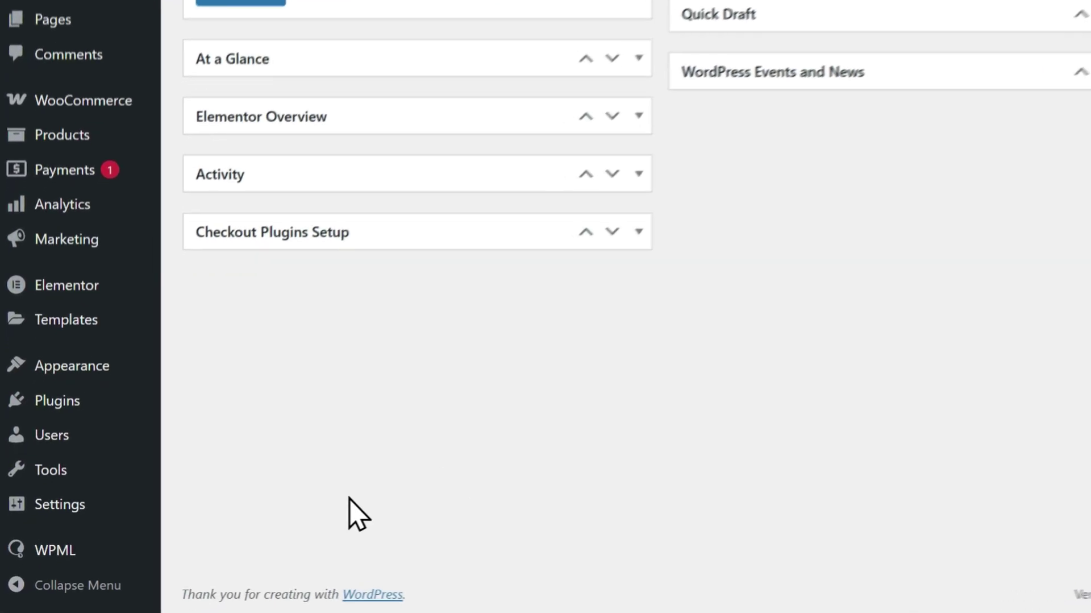
Step: In the Translation Dashboard, select the Services, Contact, About and Home pages
mouse_move(136, 534)
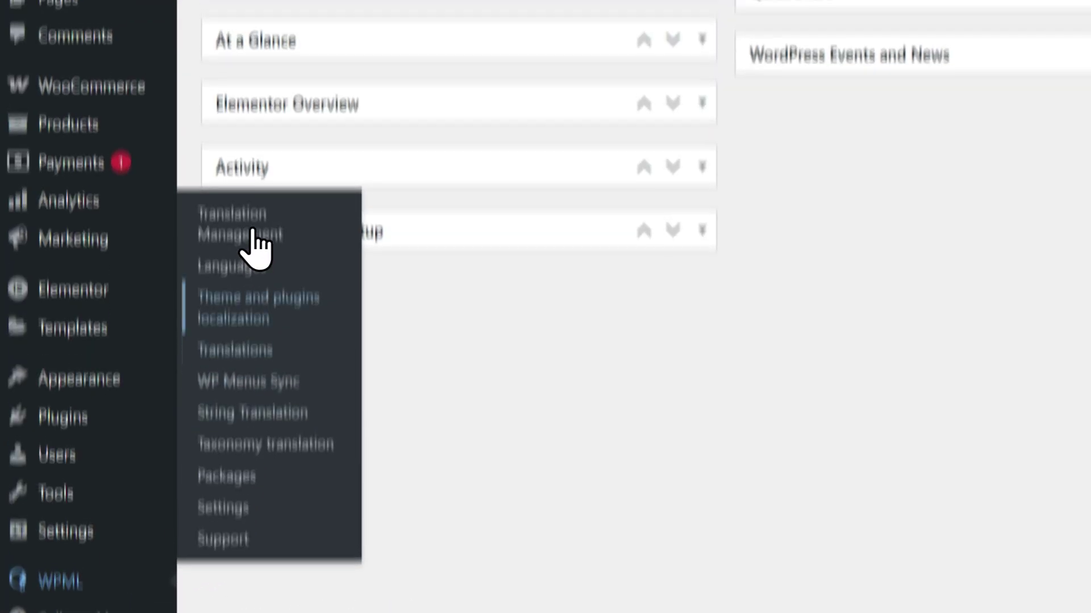
left_click(252, 268)
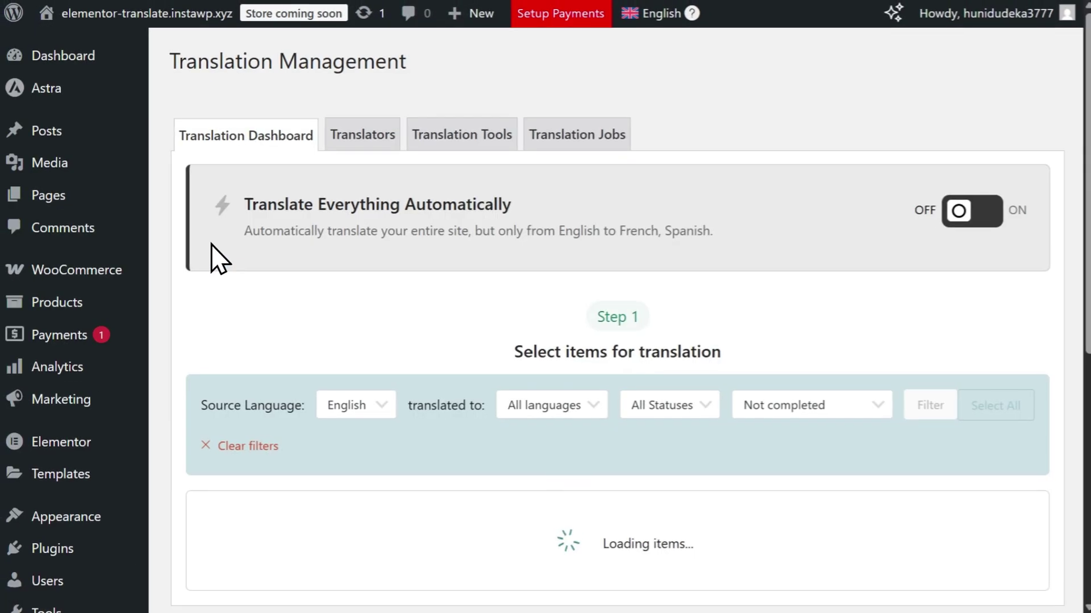
scroll(257, 261, "down", 6)
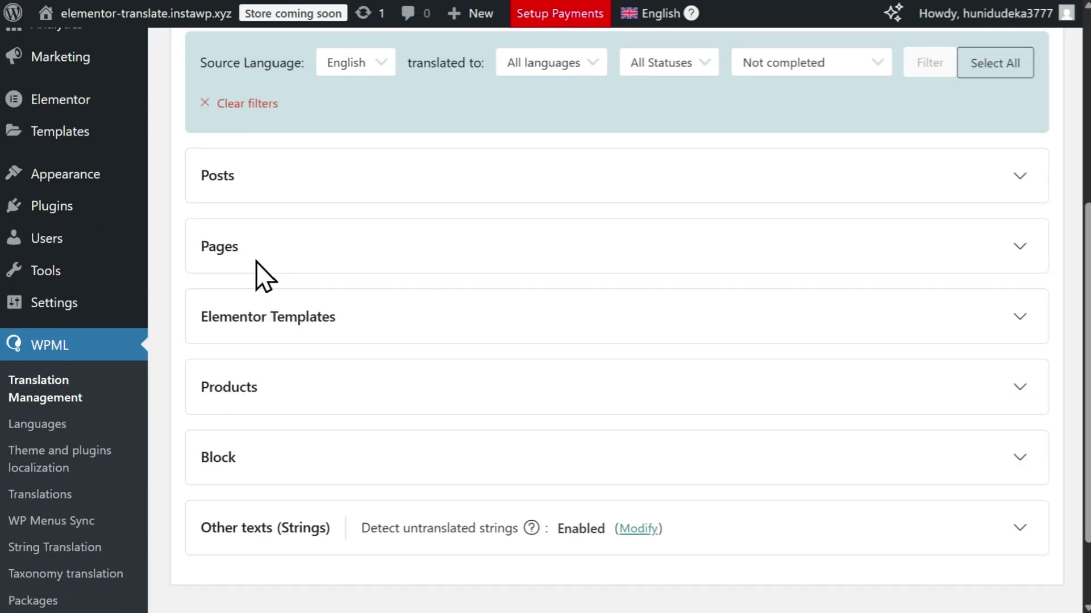
left_click(257, 262)
scroll(257, 260, "down", 4)
left_click(220, 206)
left_click(220, 268)
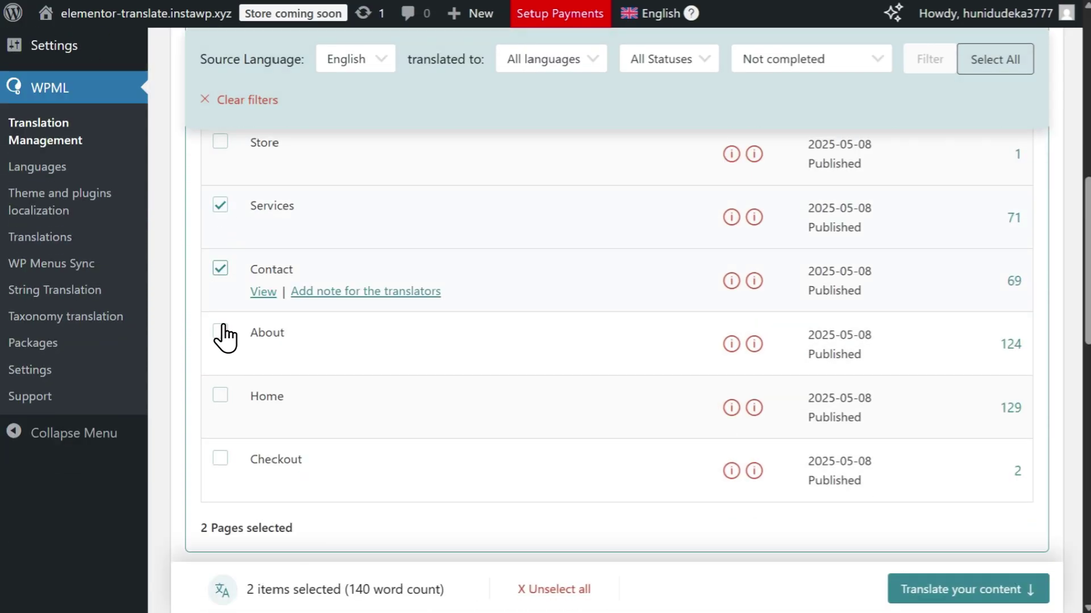
left_click(220, 331)
left_click(220, 394)
Step: Set Spanish to Translate automatically and send the four pages for translation
scroll(223, 393, "down", 10)
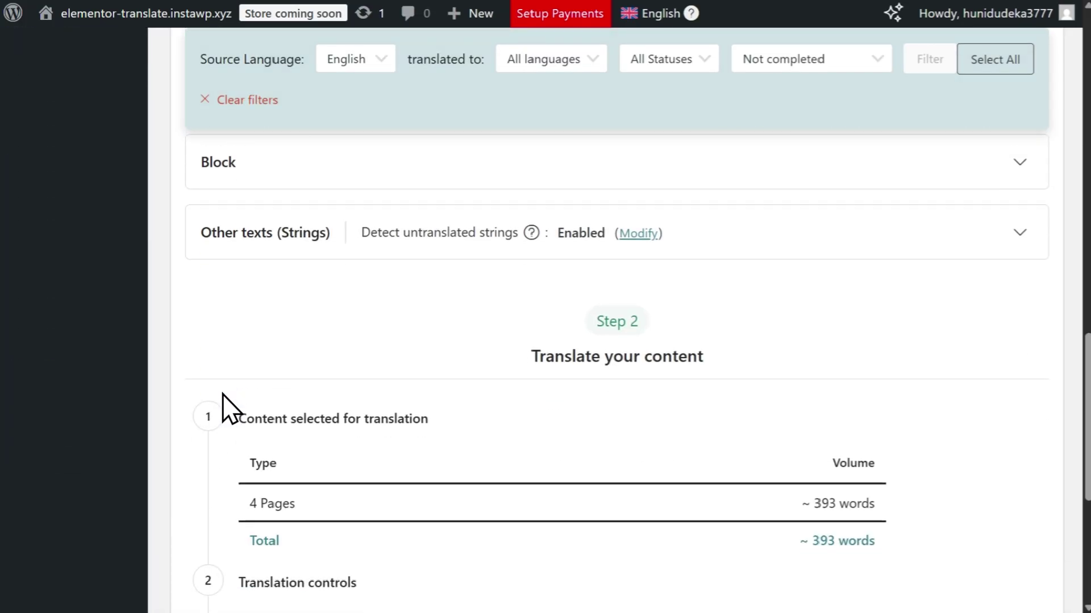
scroll(224, 394, "down", 2)
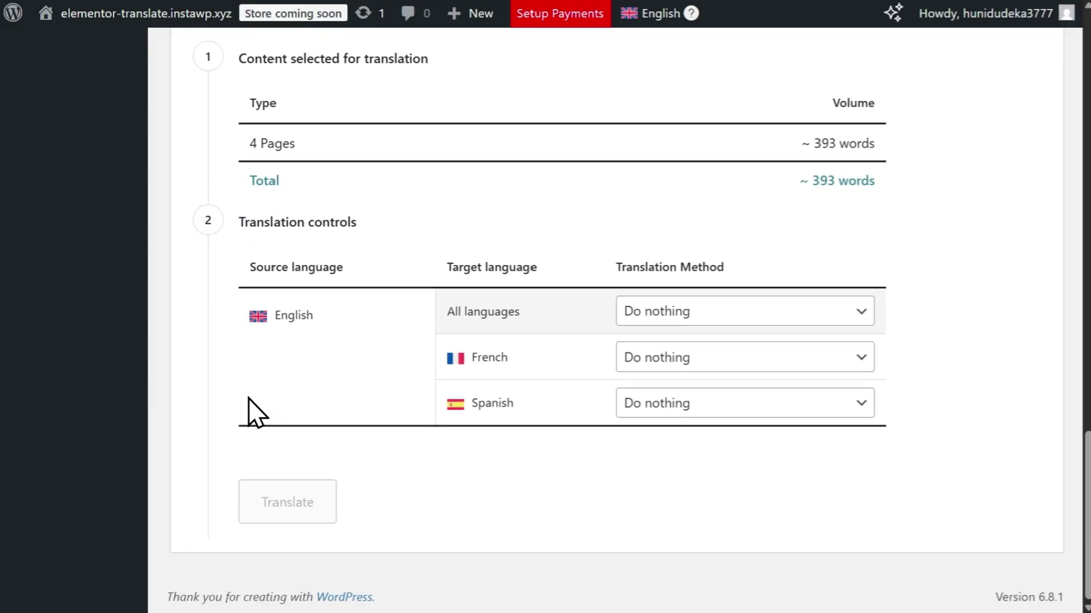
left_click(688, 406)
left_click(690, 430)
scroll(691, 426, "down", 3)
scroll(691, 426, "down", 2)
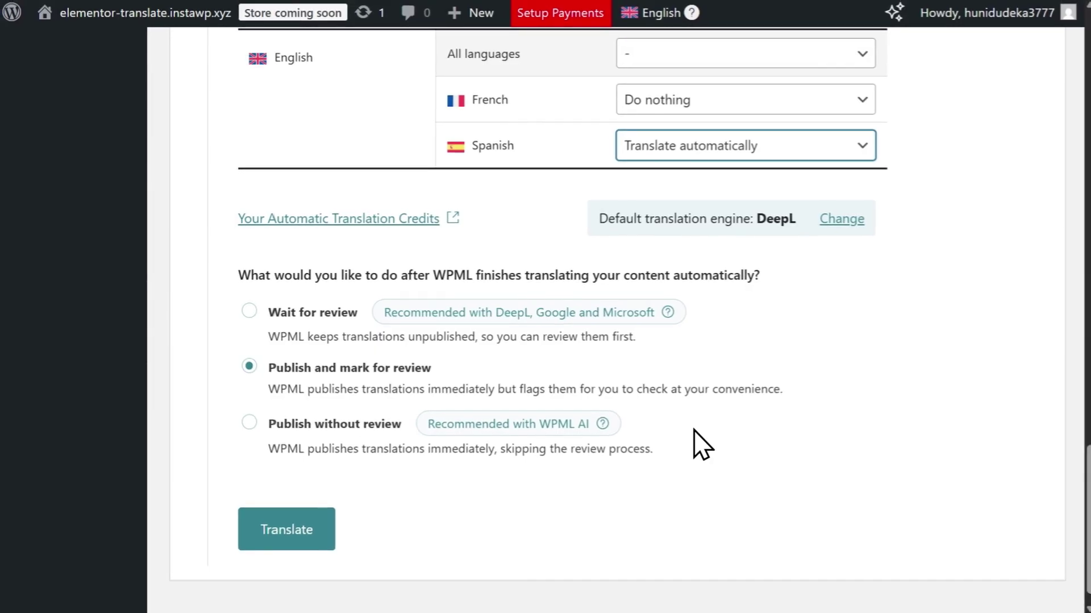
left_click(332, 547)
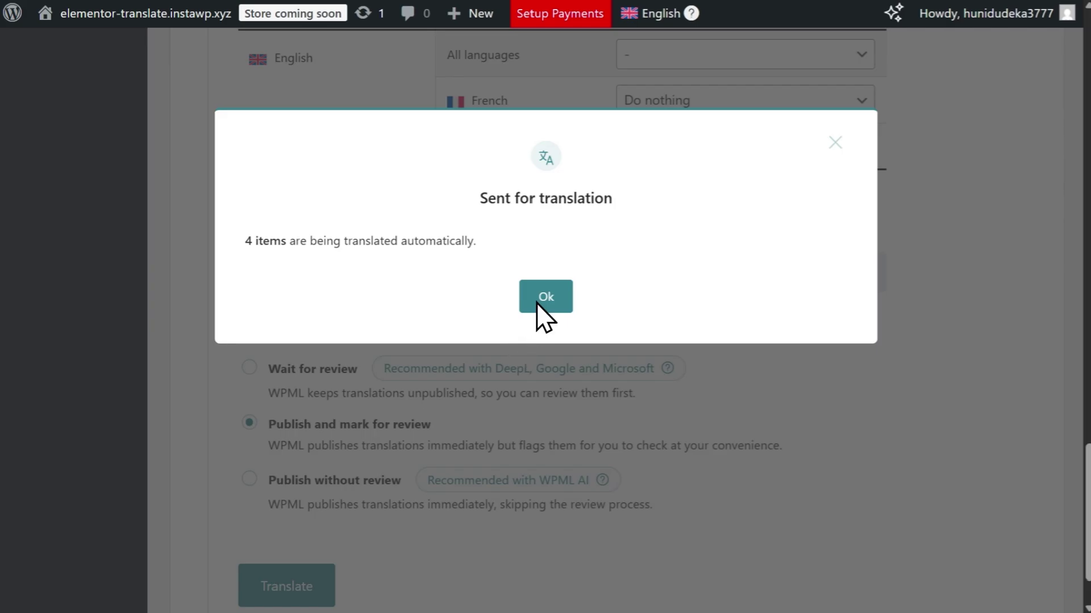
left_click(543, 298)
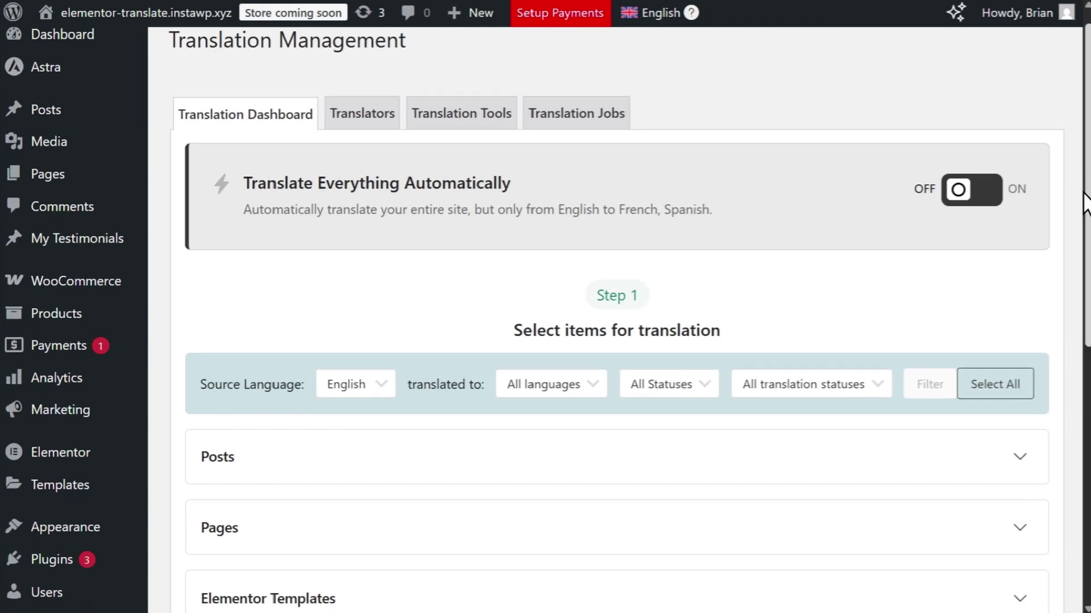
Step: Check the pages' translation status, then open the WPML Translations queue
scroll(1079, 267, "down", 7)
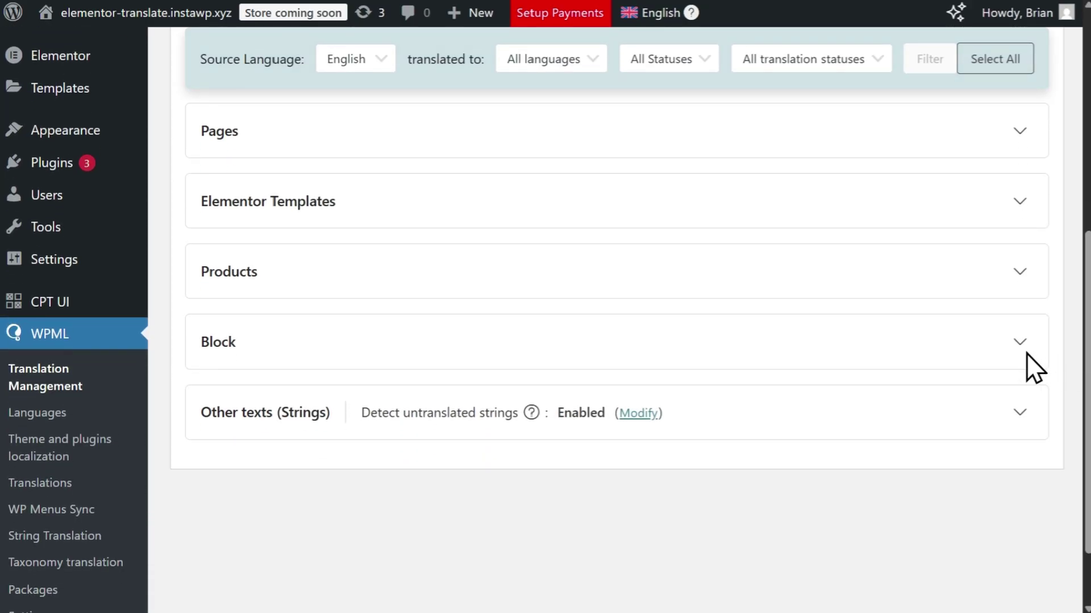
left_click(709, 215)
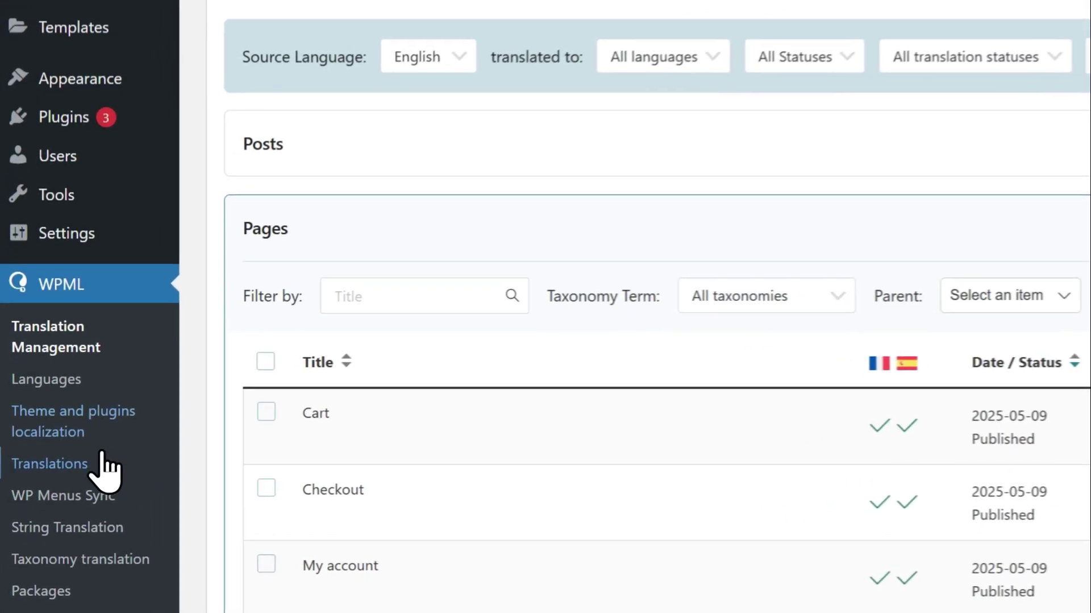
left_click(72, 487)
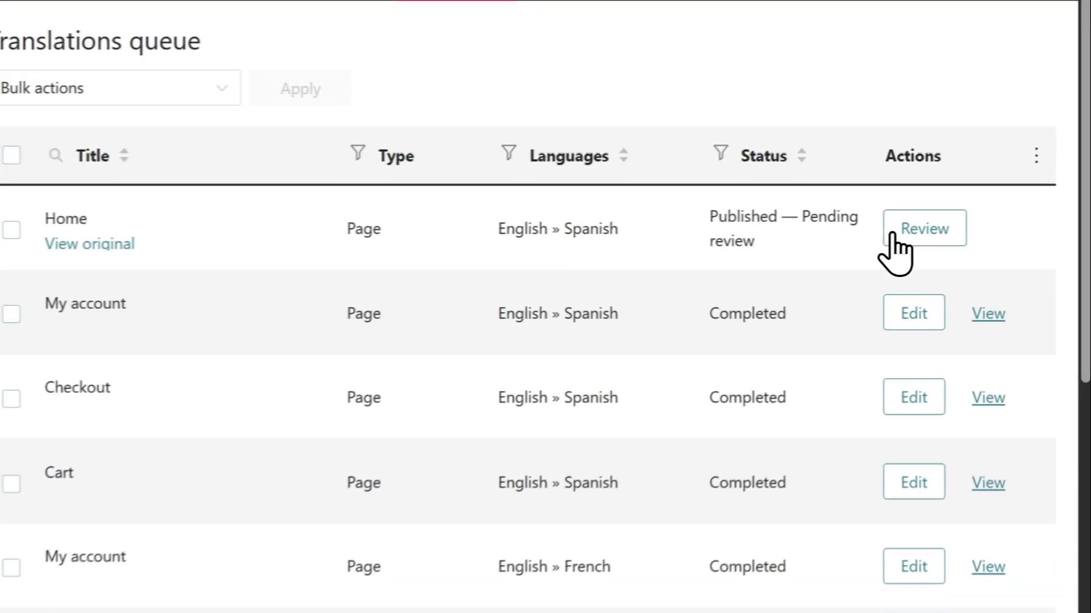
Step: Review the Spanish Home translation and open it for editing
left_click(946, 219)
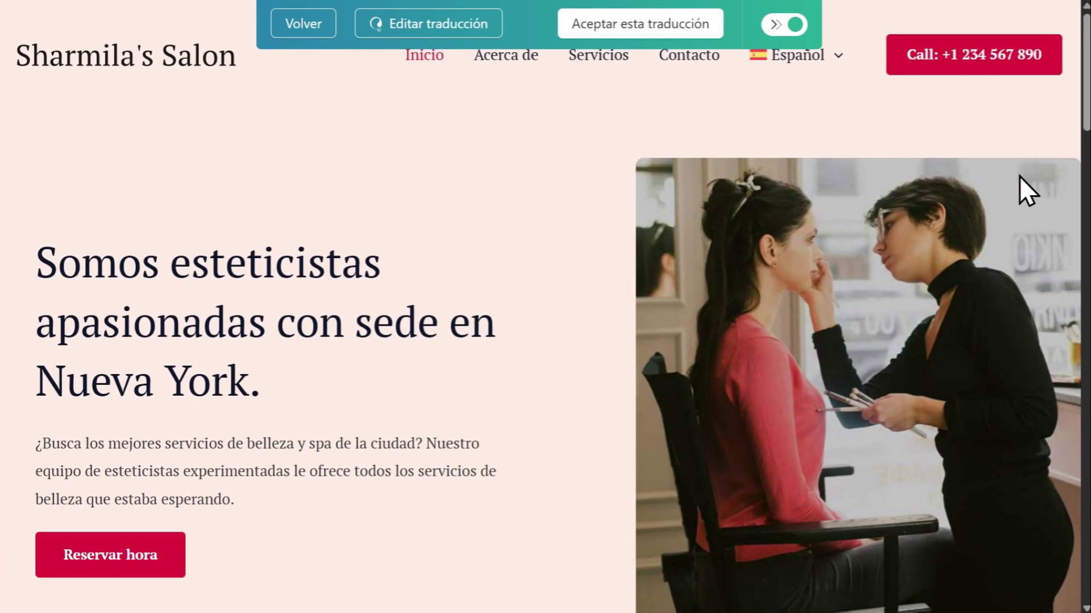
left_click_drag(1085, 128, 1086, 261)
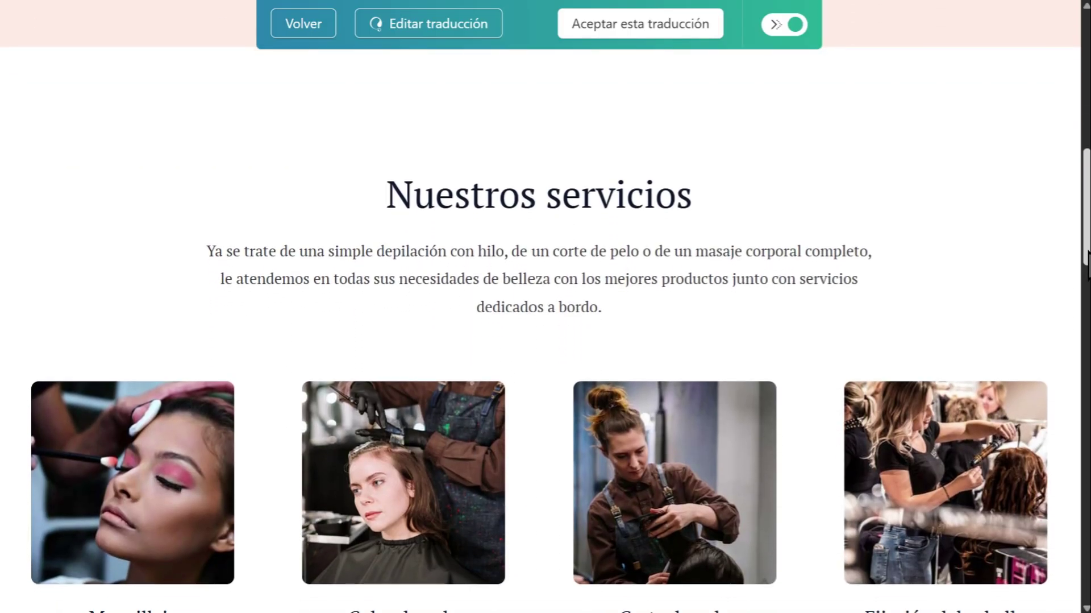
left_click(458, 27)
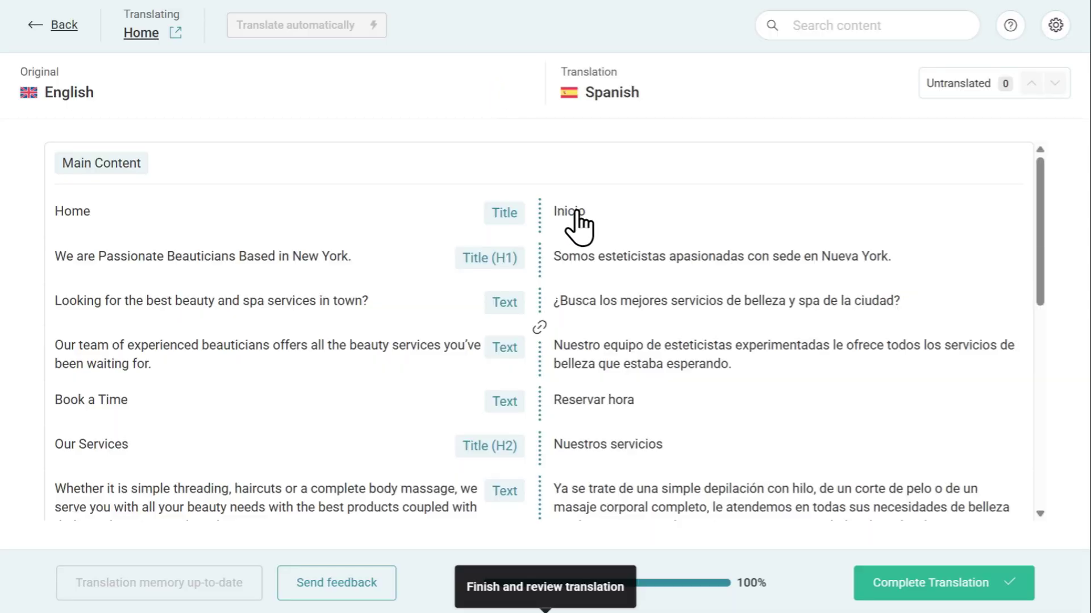
Step: Capitalise Esteticistas, Apasionadas and Sede in the heading, save, and complete the translation
left_click(618, 261)
left_click(605, 261)
key("BackSpace")
type("E")
left_click(678, 262)
key("BackSpace")
type("A")
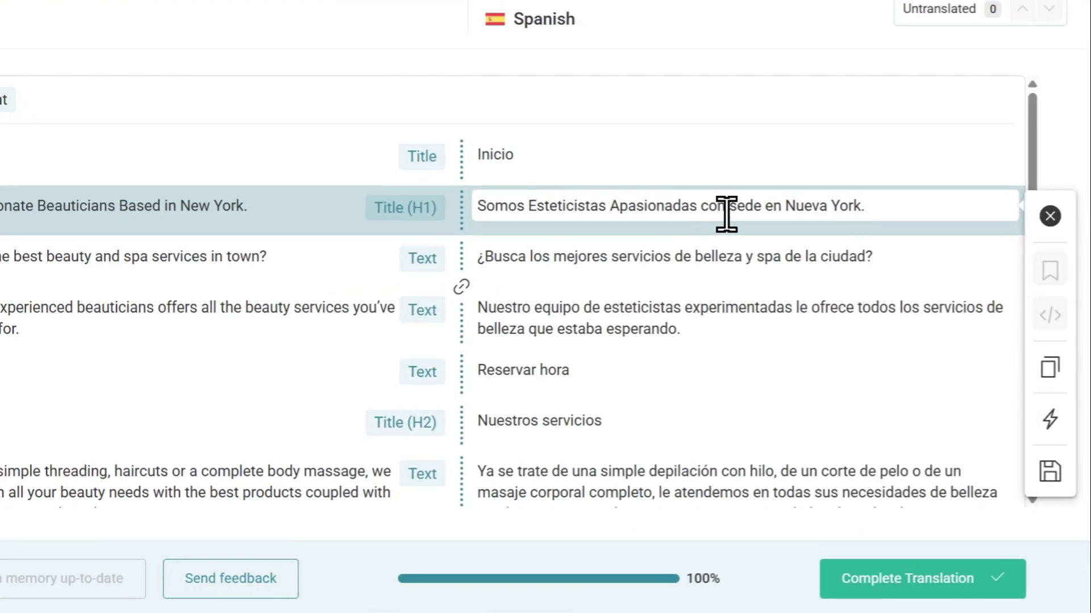
left_click(733, 214)
key("BackSpace")
type("S")
left_click(1040, 467)
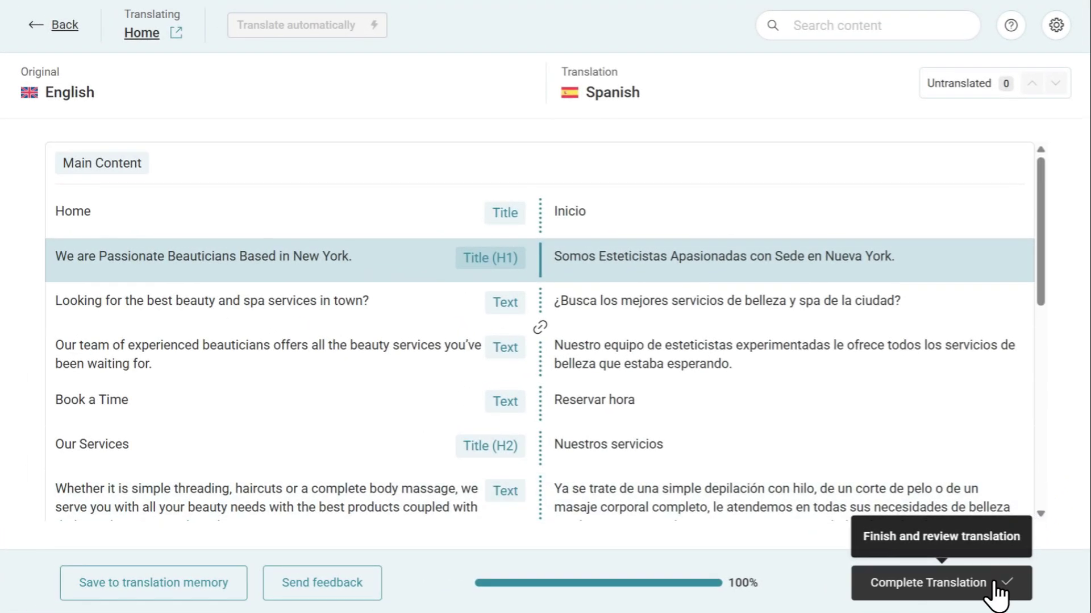
left_click(991, 578)
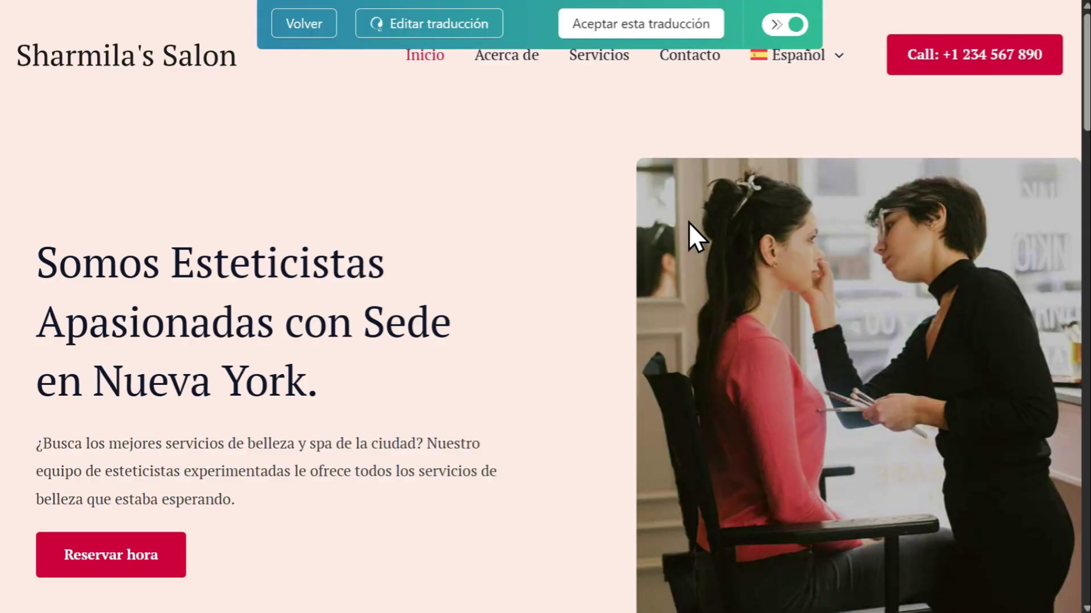
Step: Accept the Spanish Home translation and view the salon homepage in Spanish
left_click(652, 30)
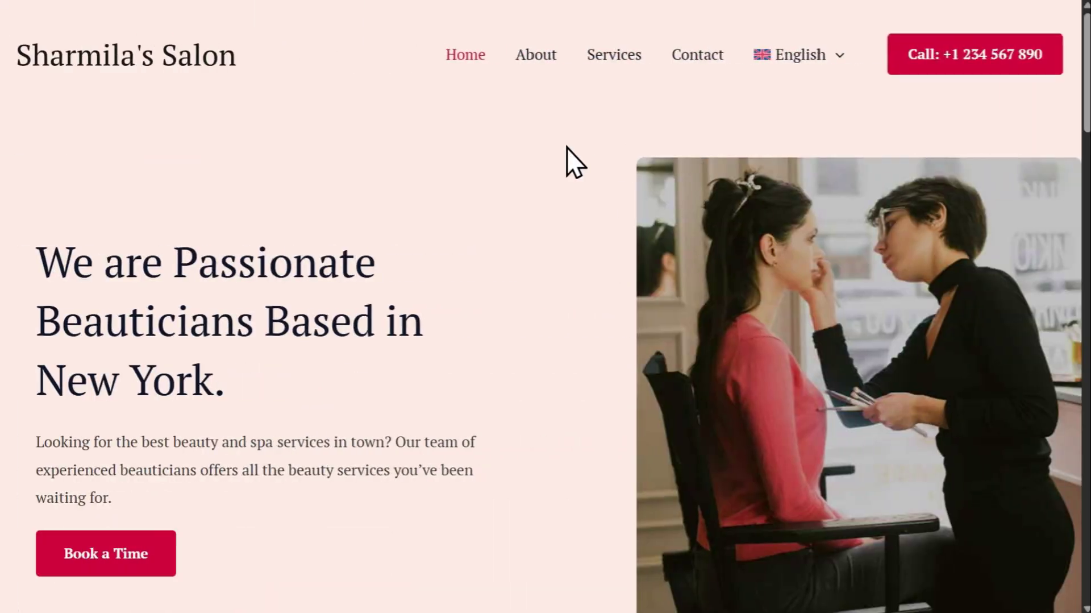
mouse_move(774, 69)
left_click(784, 183)
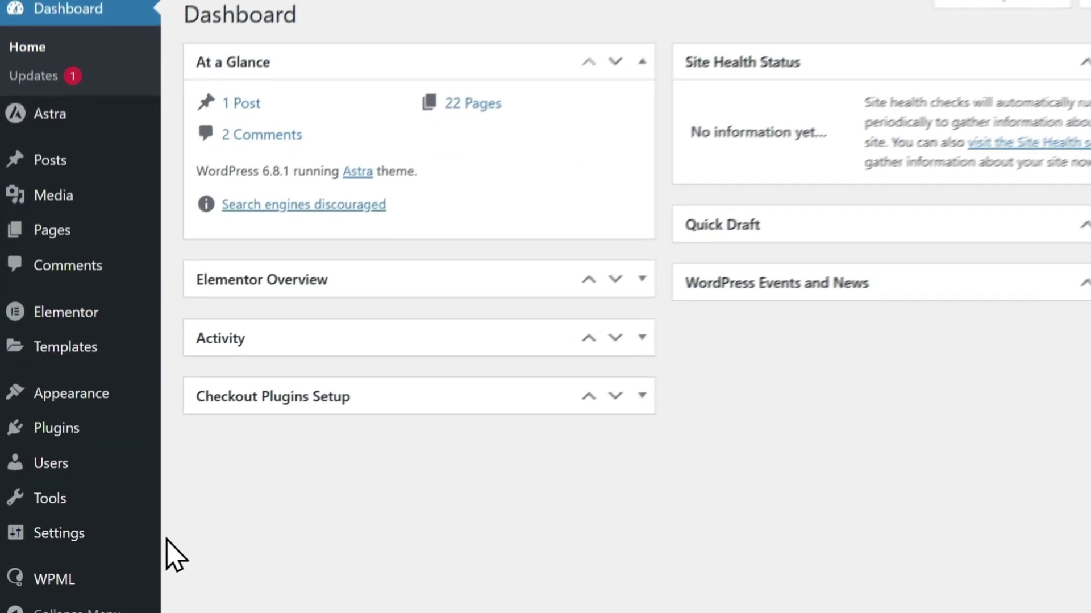
Step: Add a flag-showing WPML language switcher to the Primary Menu and save it
mouse_move(93, 578)
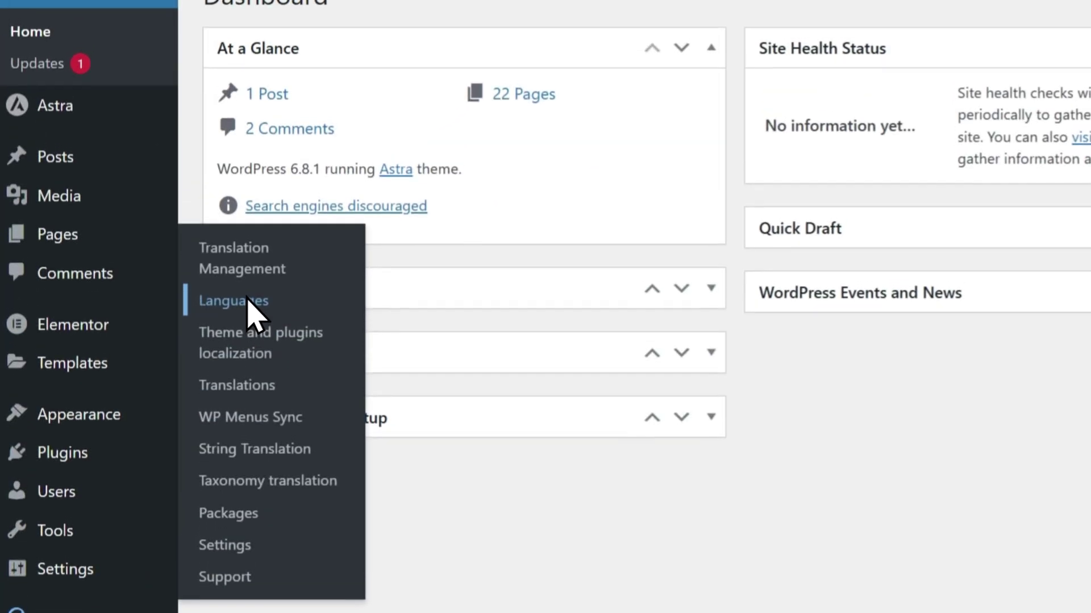
left_click(253, 263)
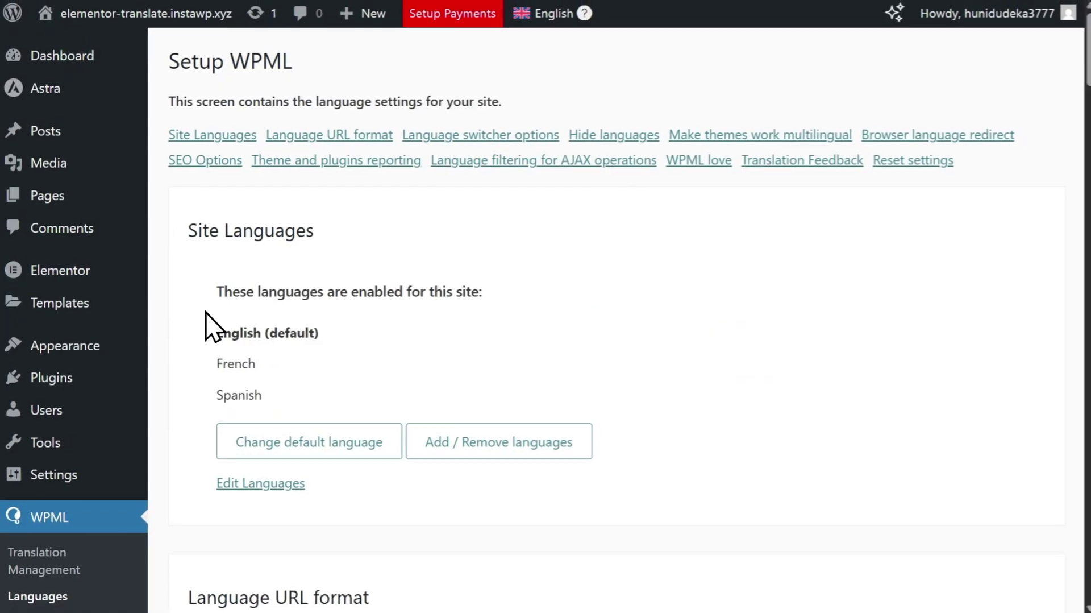
left_click(464, 135)
scroll(463, 133, "down", 8)
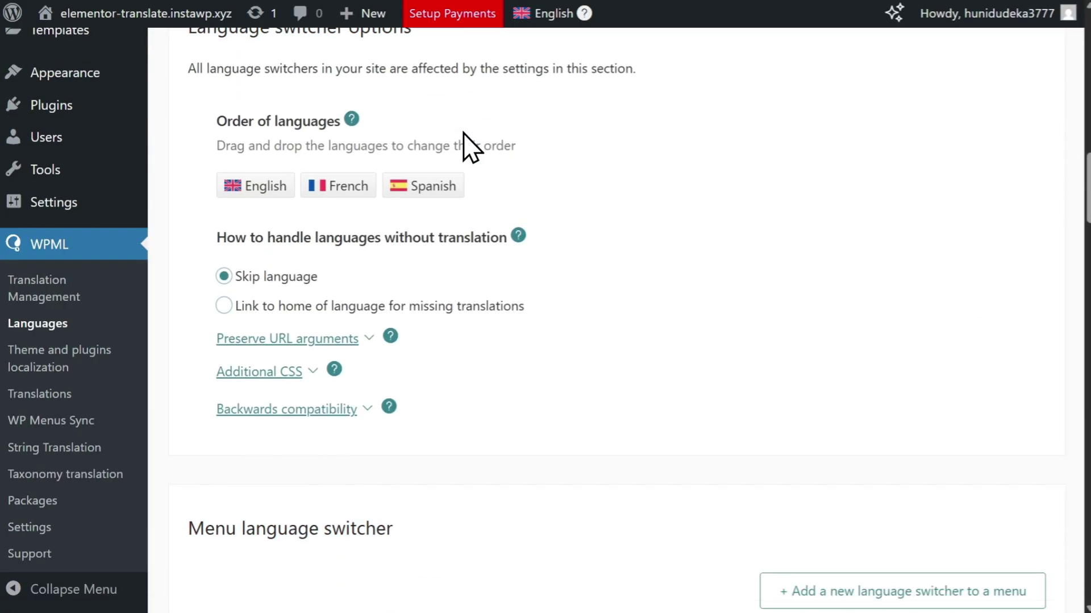
left_click(818, 121)
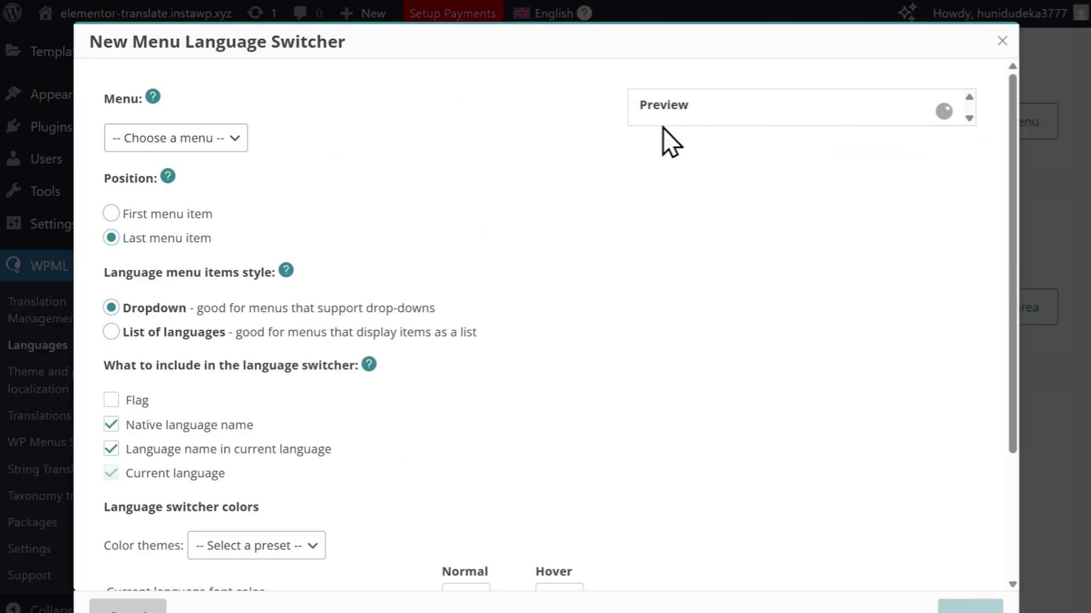
left_click(233, 147)
left_click(216, 183)
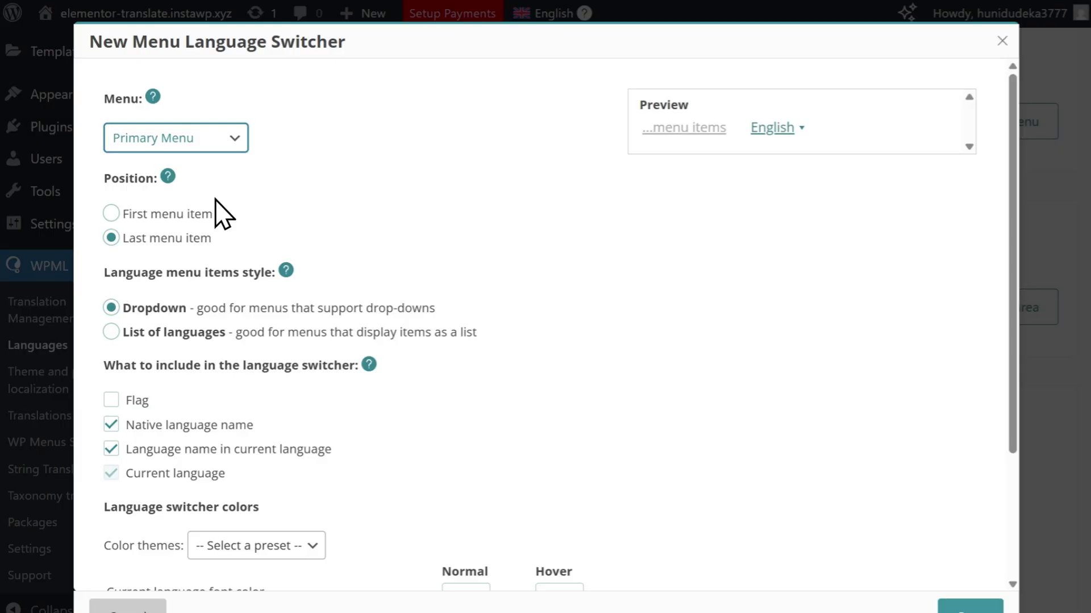
left_click(112, 399)
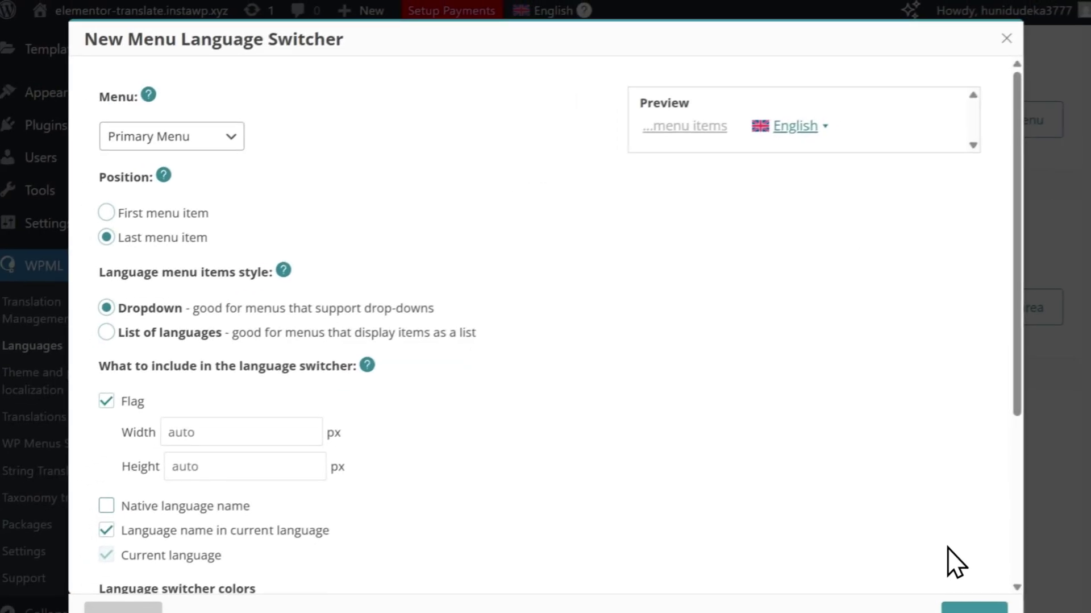
left_click(970, 606)
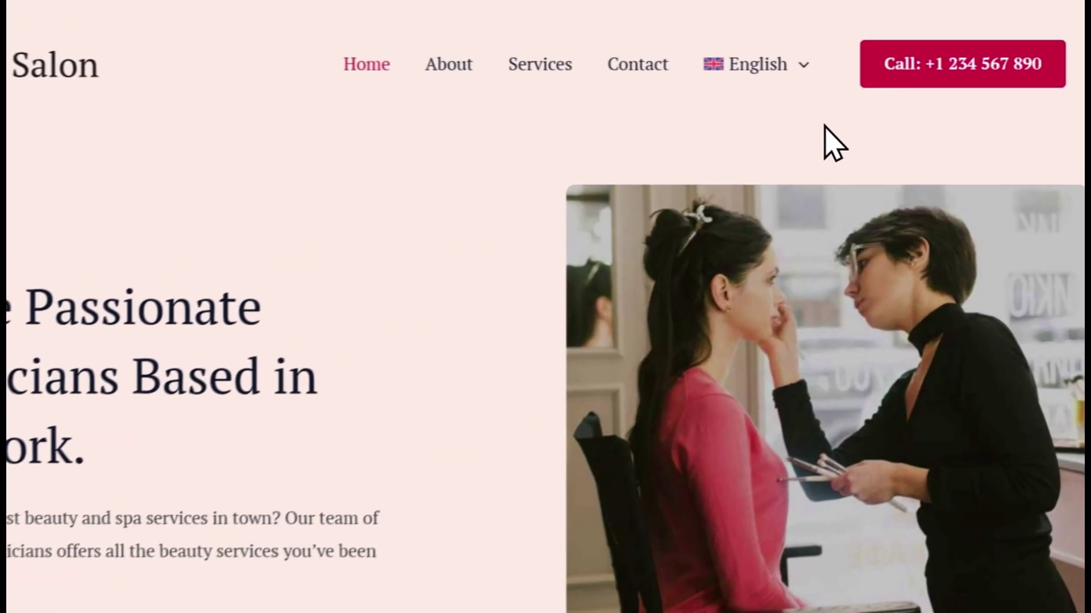
Step: Switch the salon homepage to Spanish via the menu switcher, then start a Google search
mouse_move(838, 71)
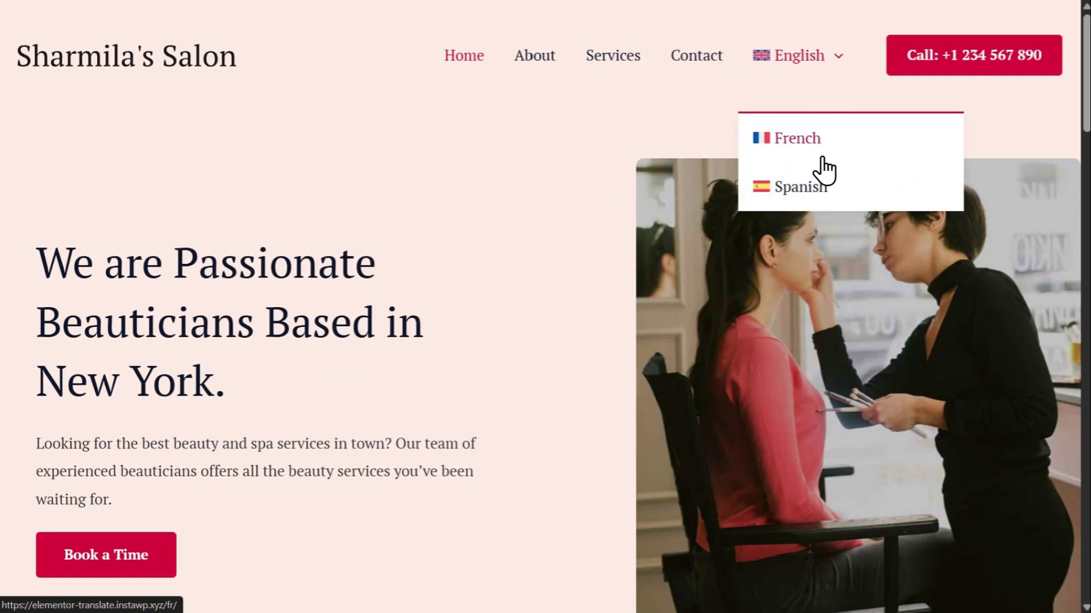
left_click(820, 176)
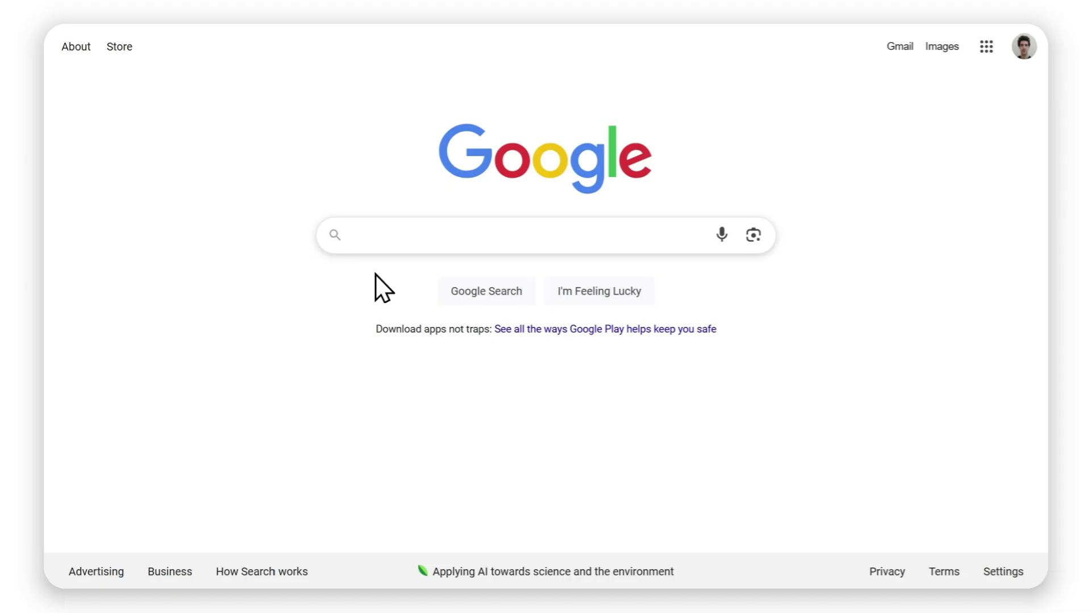
left_click(412, 245)
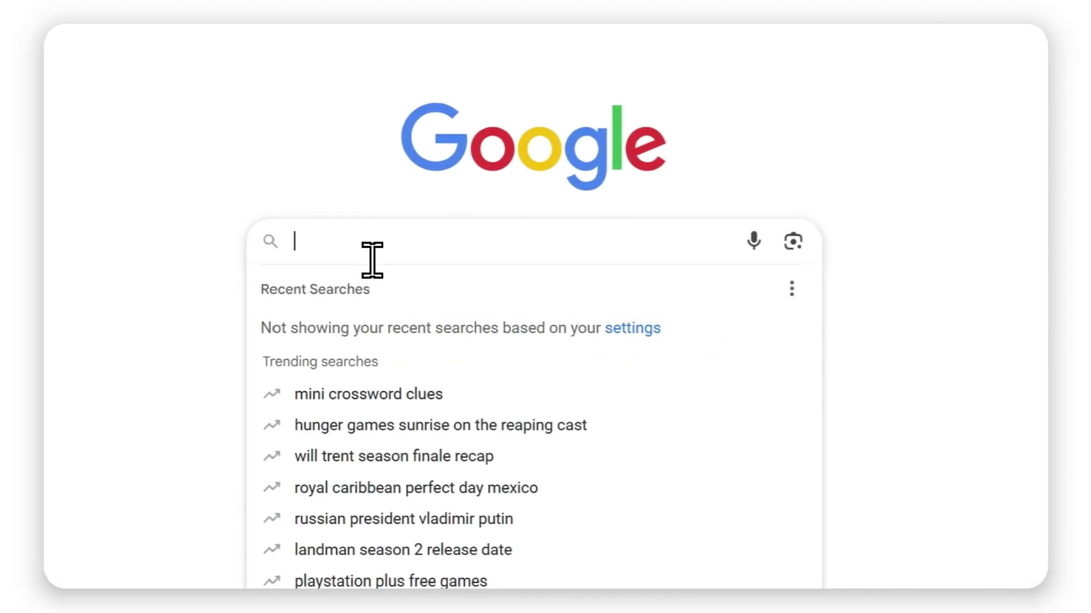